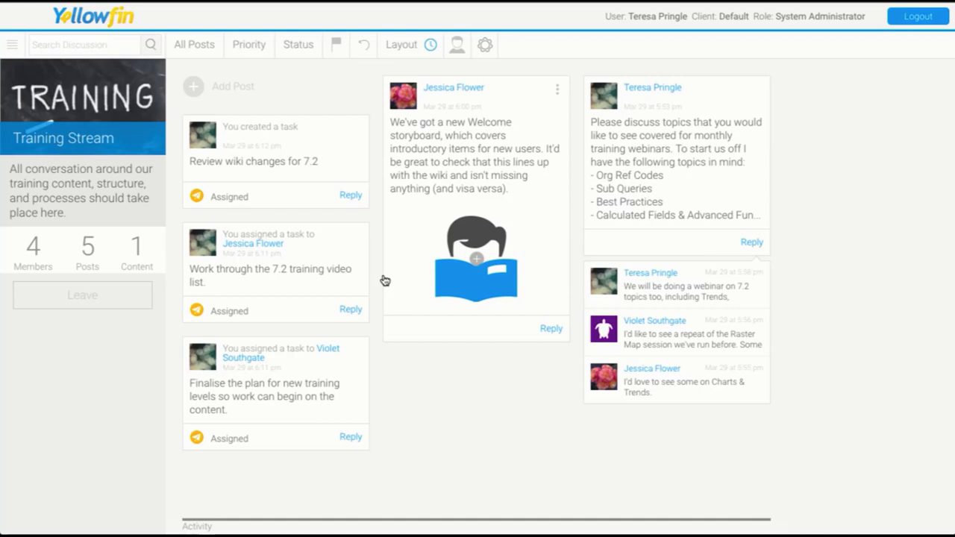
Open T1 - Consumer Training from Browse > Storyboards and jump to the Table of Contents, slide 5.
left_click(12, 45)
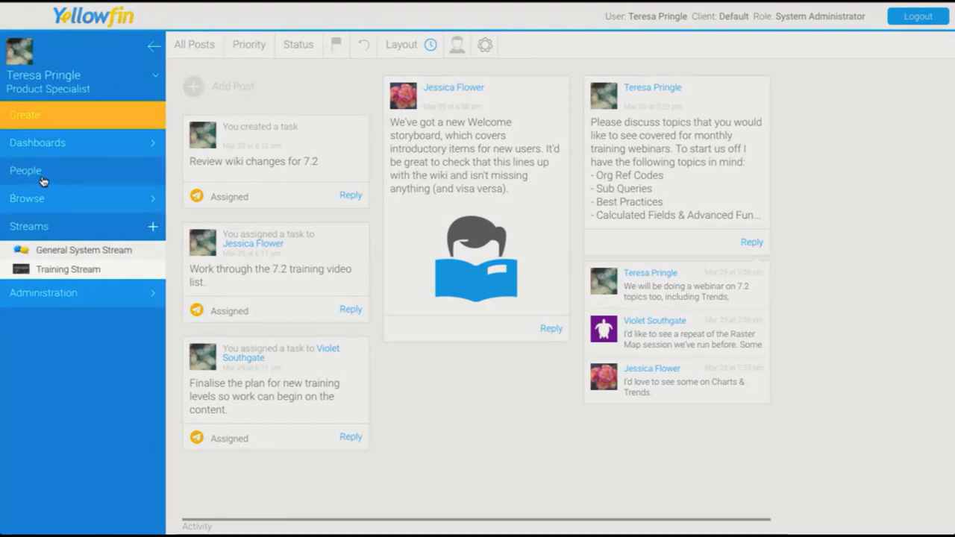
left_click(41, 199)
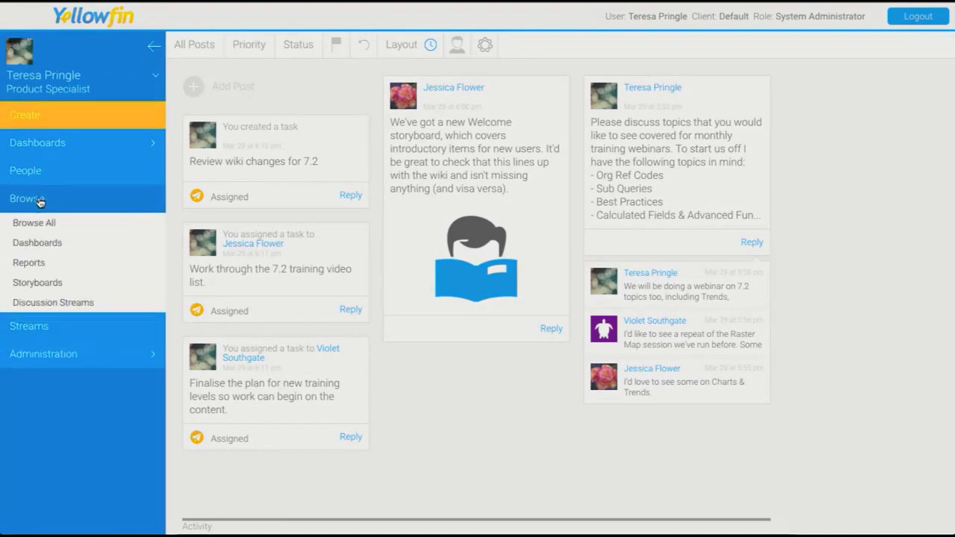
left_click(37, 283)
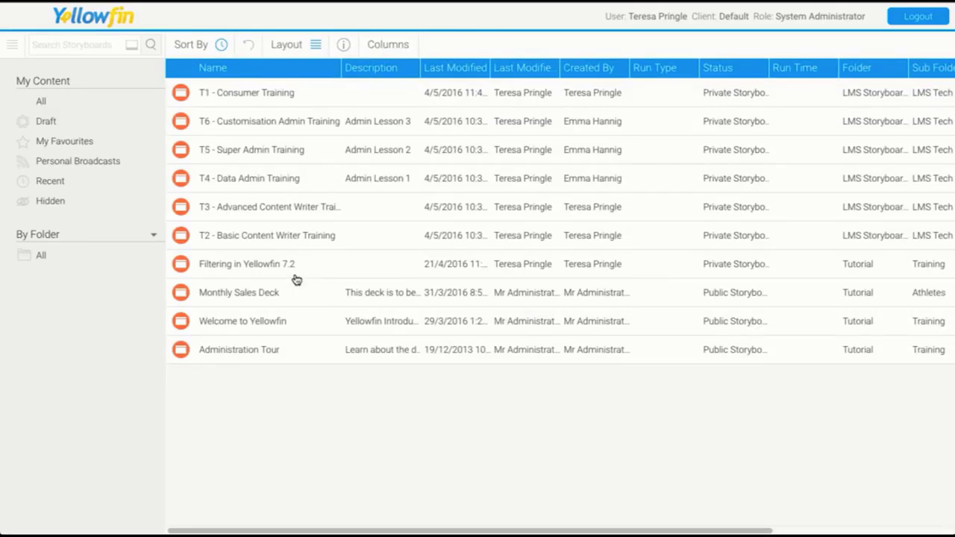
left_click(251, 96)
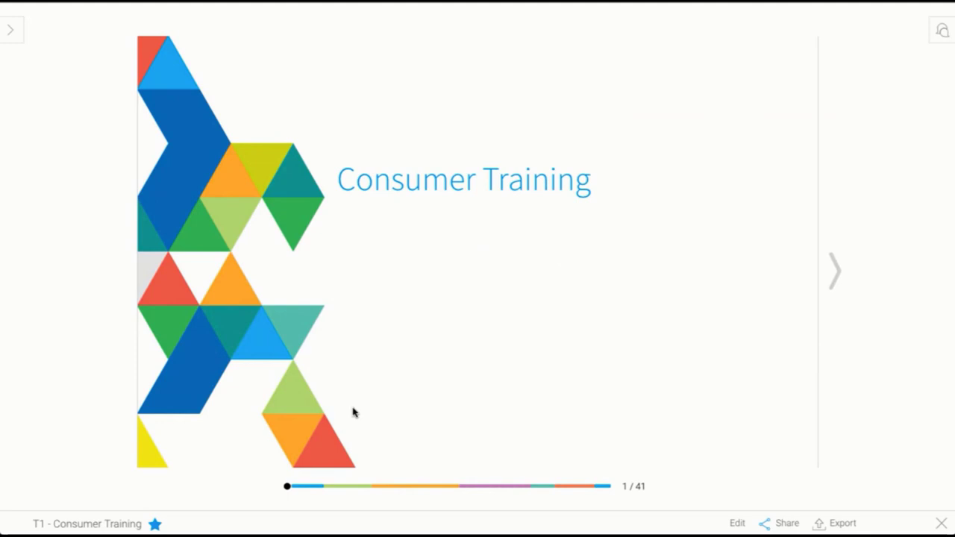
left_click(320, 487)
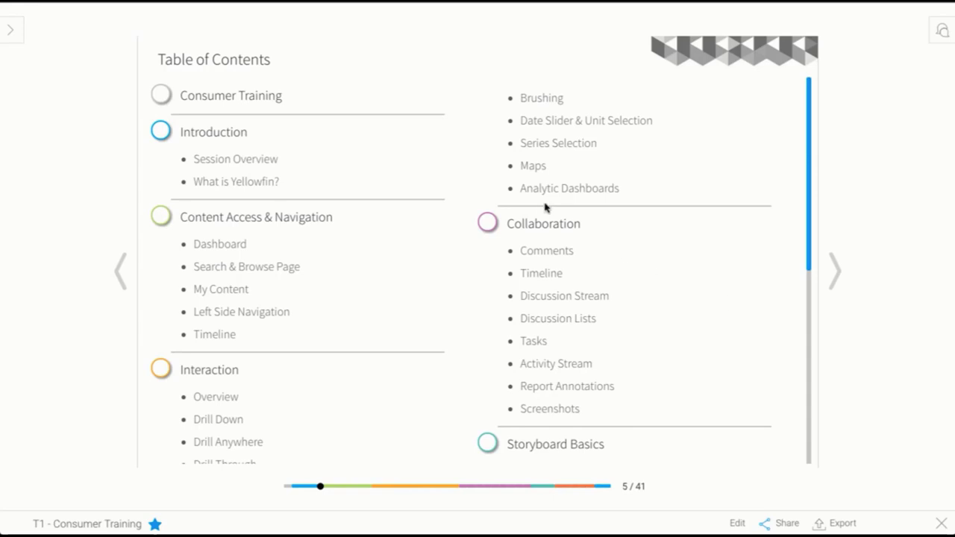
Follow the Storyboard Basics link in the contents to slide 32 of 41.
left_click(533, 447)
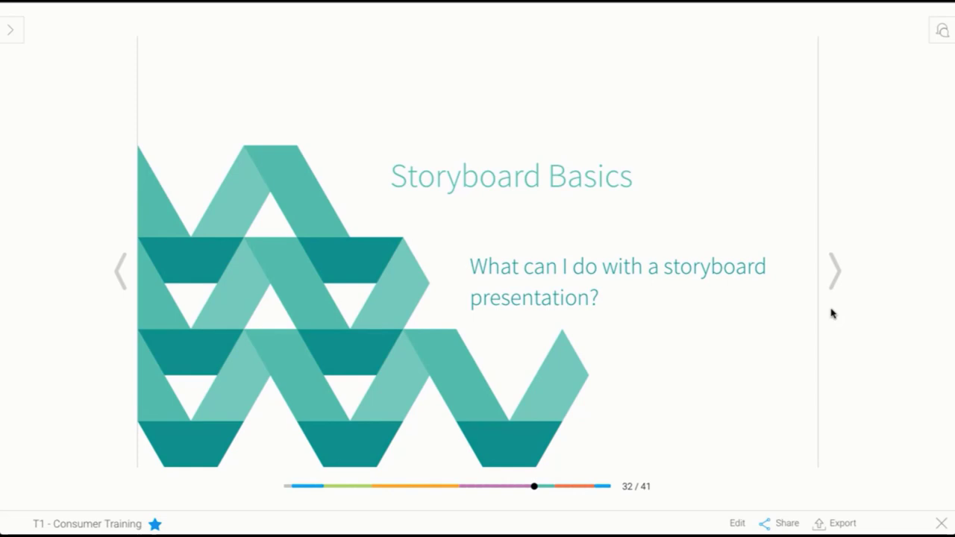
Move between slides with the arrows, keyboard keys and slider, ending on slide 33, Presenting Storyboard.
left_click(839, 272)
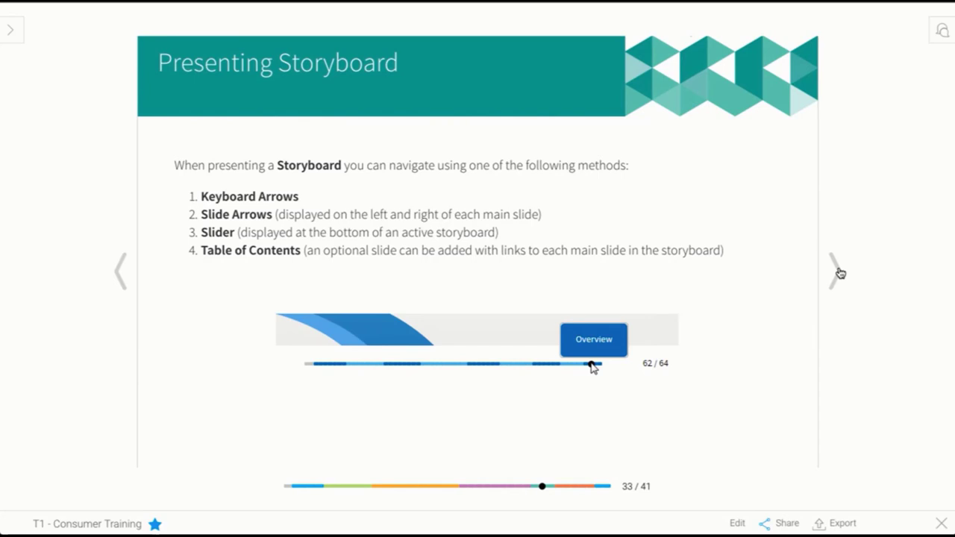
key("Left")
key("Right")
left_click(118, 277)
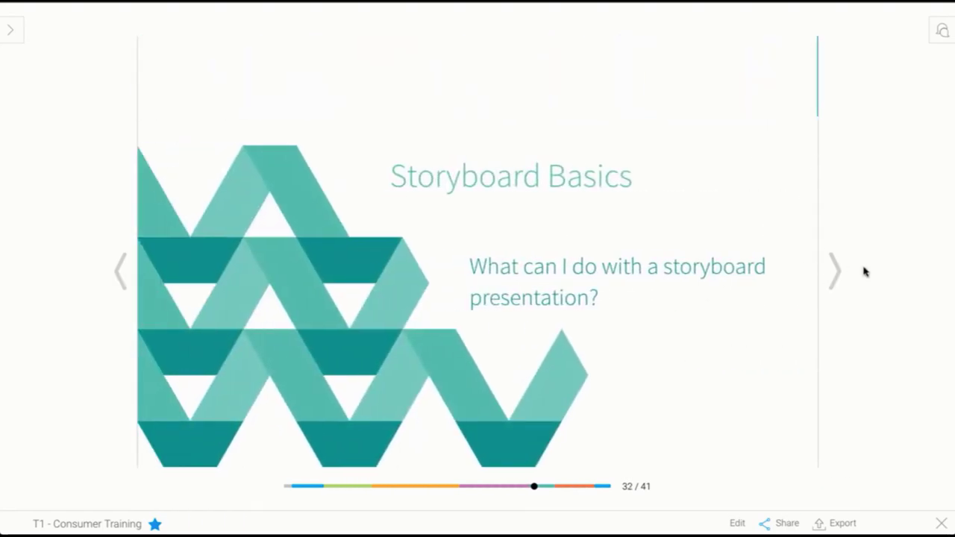
left_click(835, 273)
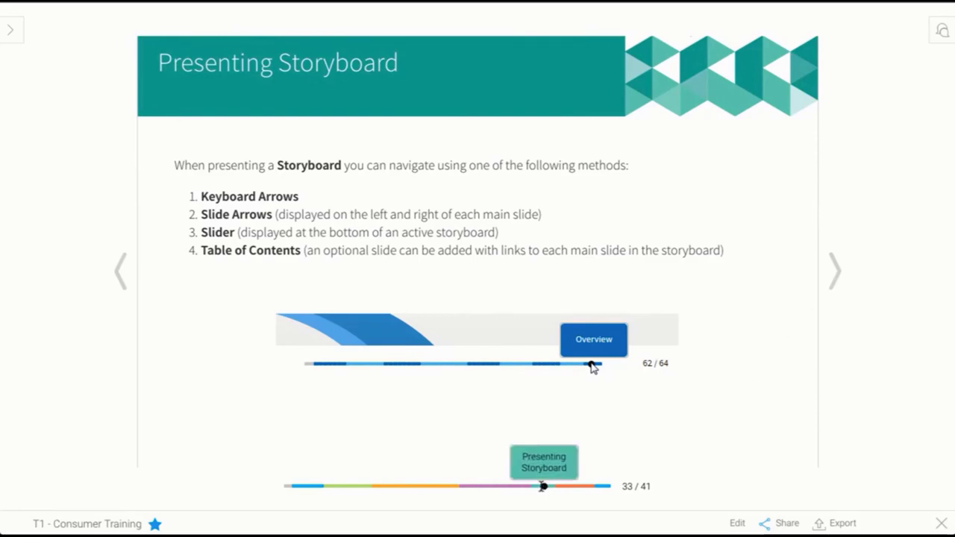
left_click_drag(543, 486, 556, 505)
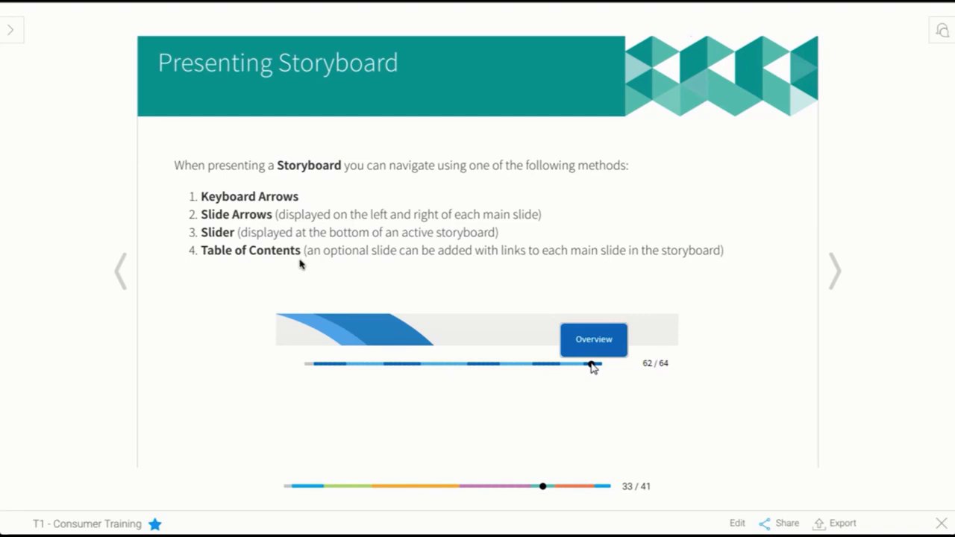
Go to slide 34, Actions, and preview the Share and PDF Export options without using them.
left_click(835, 273)
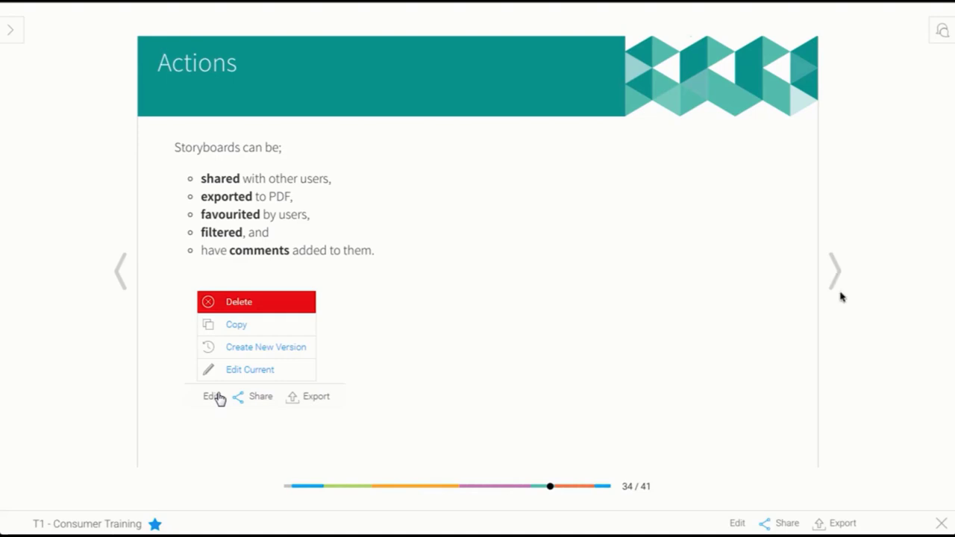
left_click(782, 523)
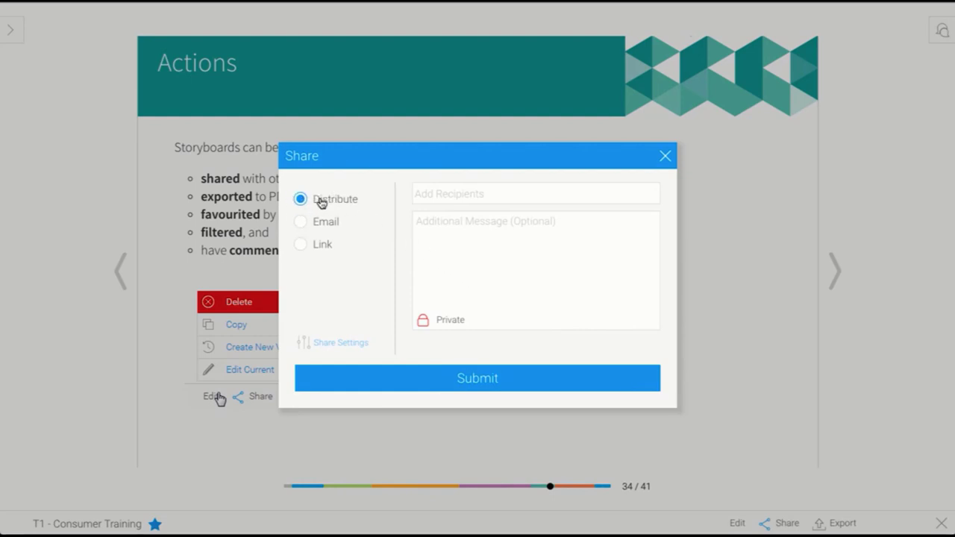
left_click(664, 156)
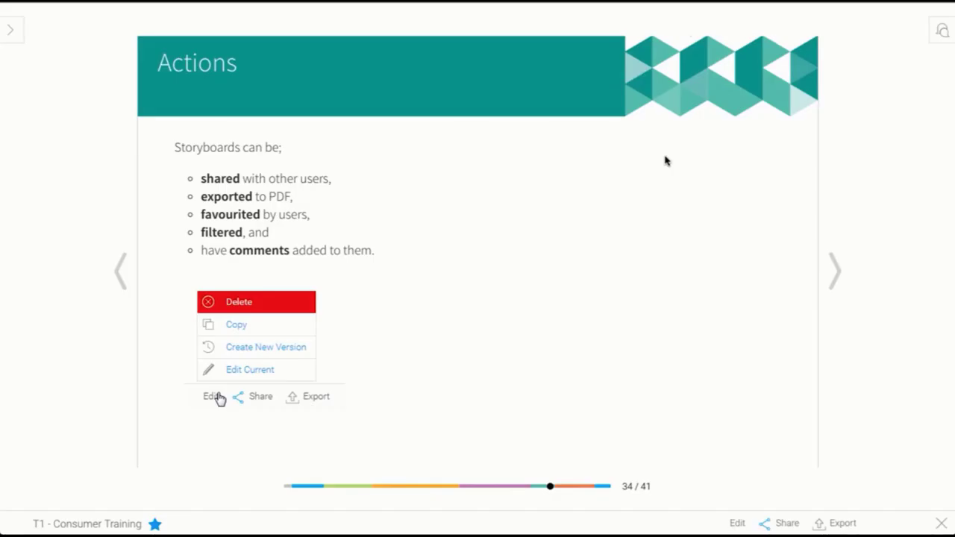
left_click(826, 524)
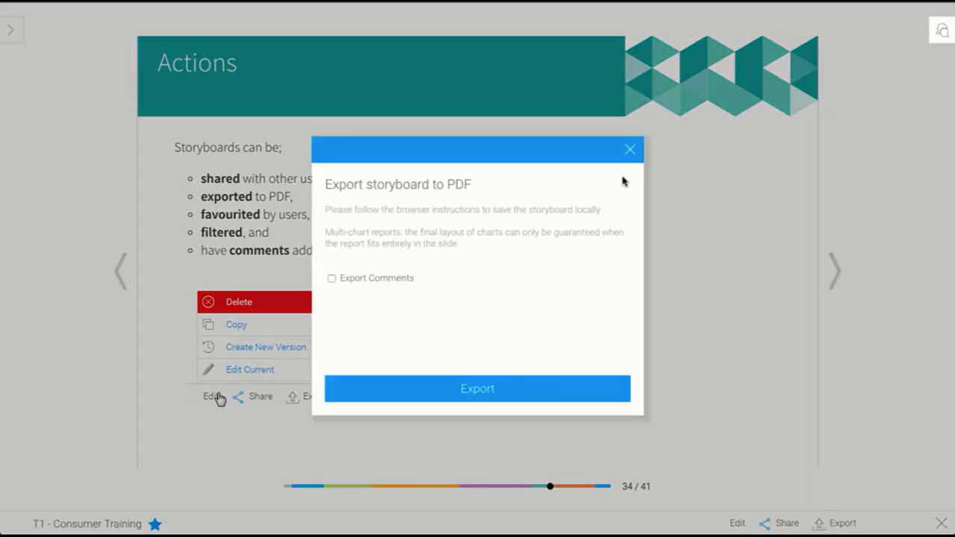
left_click(629, 149)
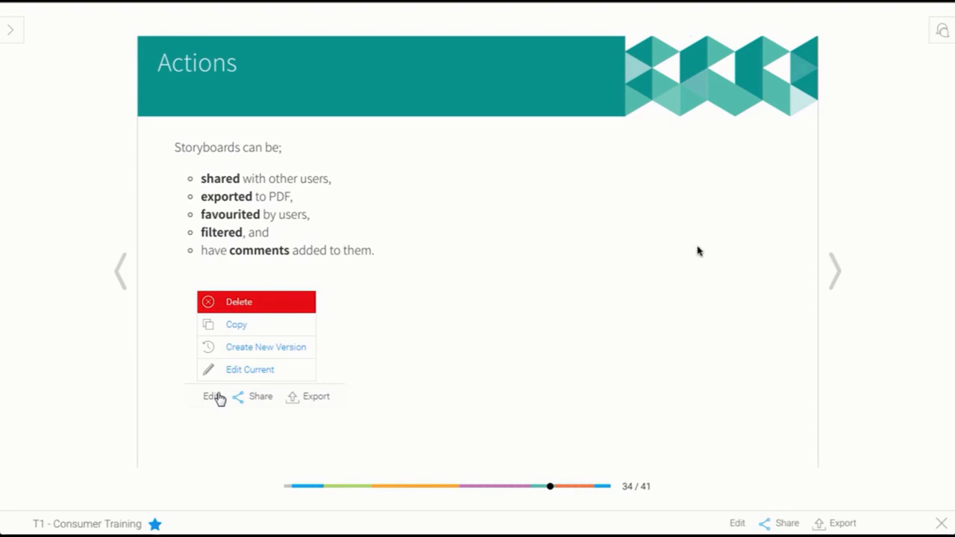
Advance to slide 35, the Report Actions section opener.
left_click(834, 273)
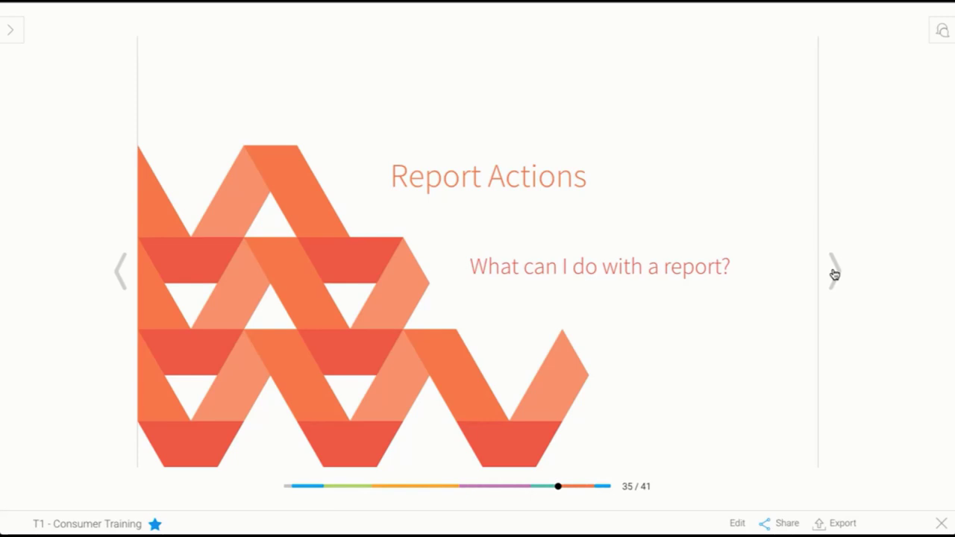
Advance to slide 36, Bookmarks & Snapshots.
left_click(834, 274)
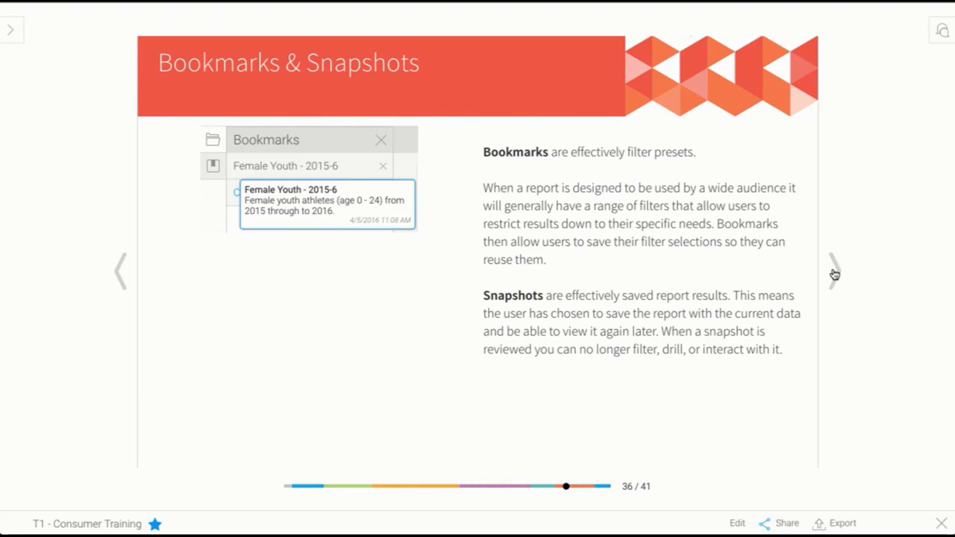
Advance to slide 37, Email Broadcasts.
left_click(834, 274)
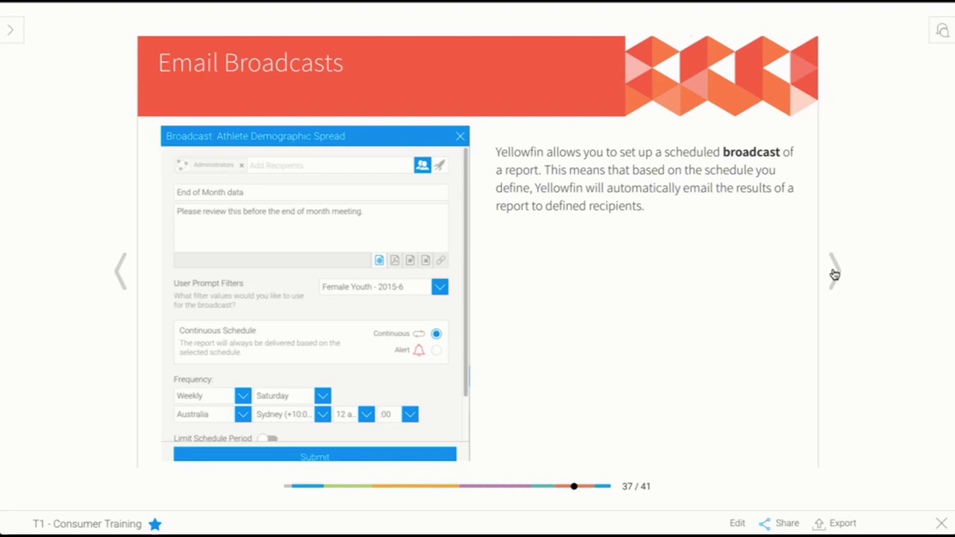
Advance to slide 38, Delivery Rules.
left_click(834, 275)
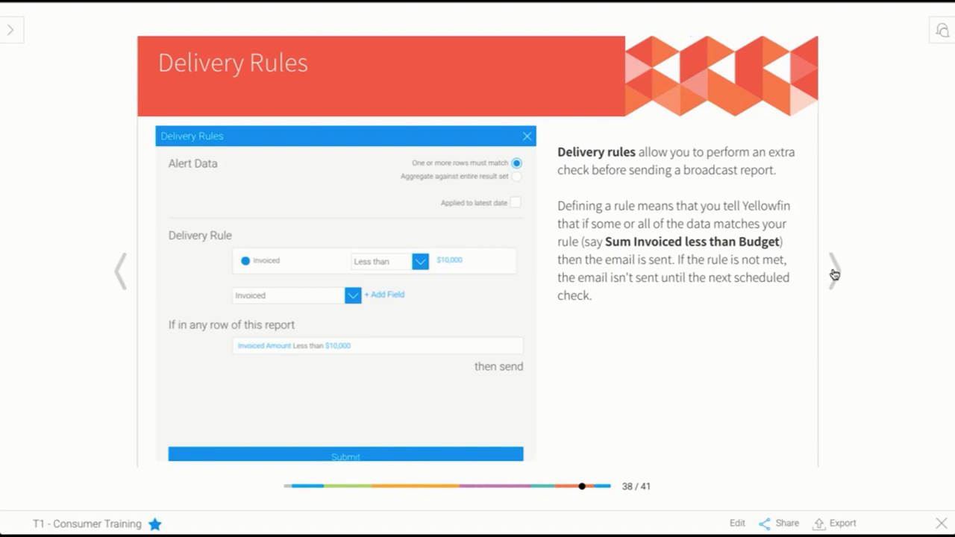
Advance to slide 39, Smart Tasks.
left_click(834, 272)
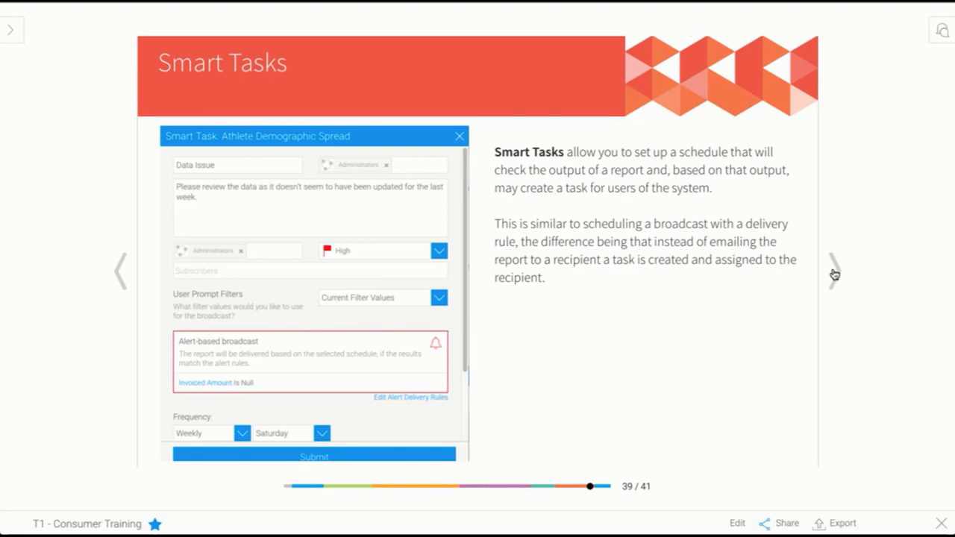
Close the storyboard and show the content list as a thumbnail grid.
left_click(943, 522)
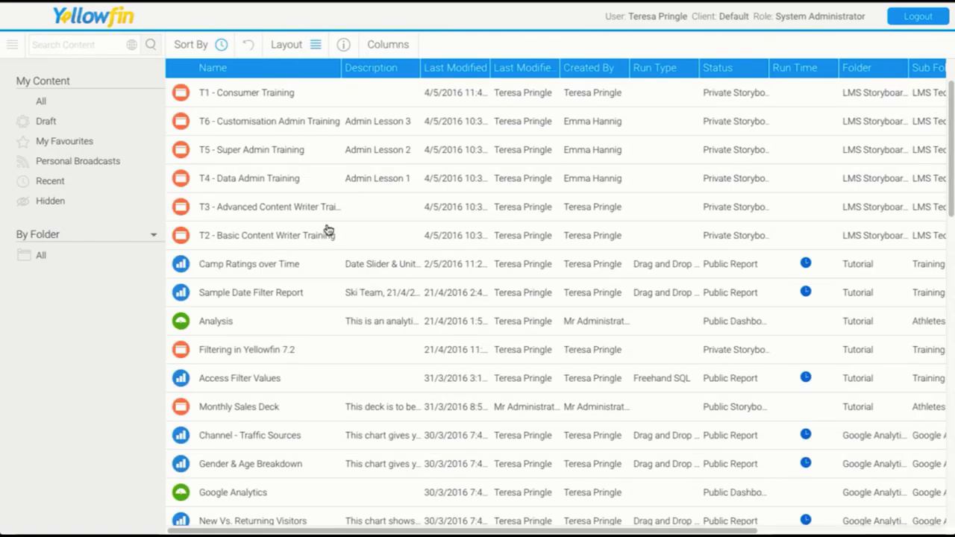
left_click(296, 38)
left_click(335, 75)
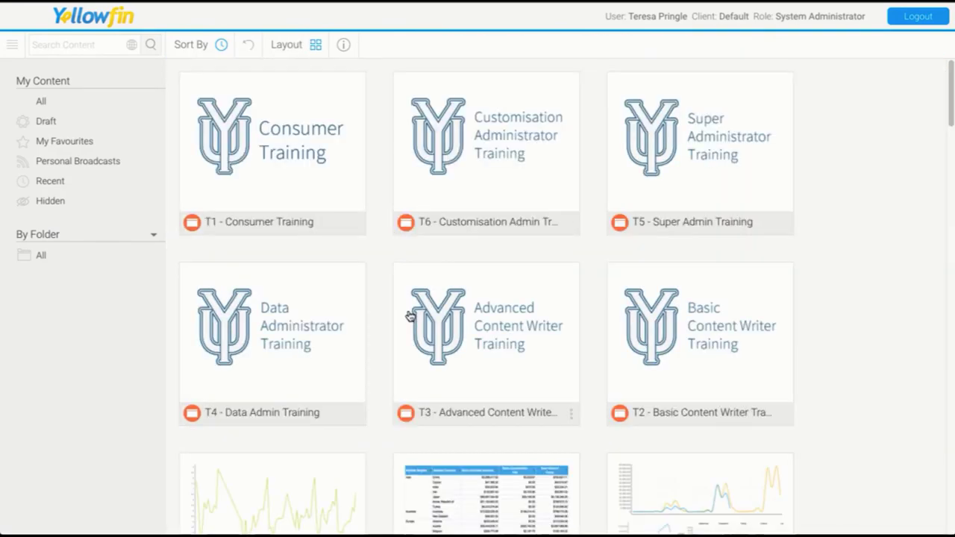
Open the Analysis dashboard, view the Drill page's revenue report, then return to the Analysis page.
left_click(13, 46)
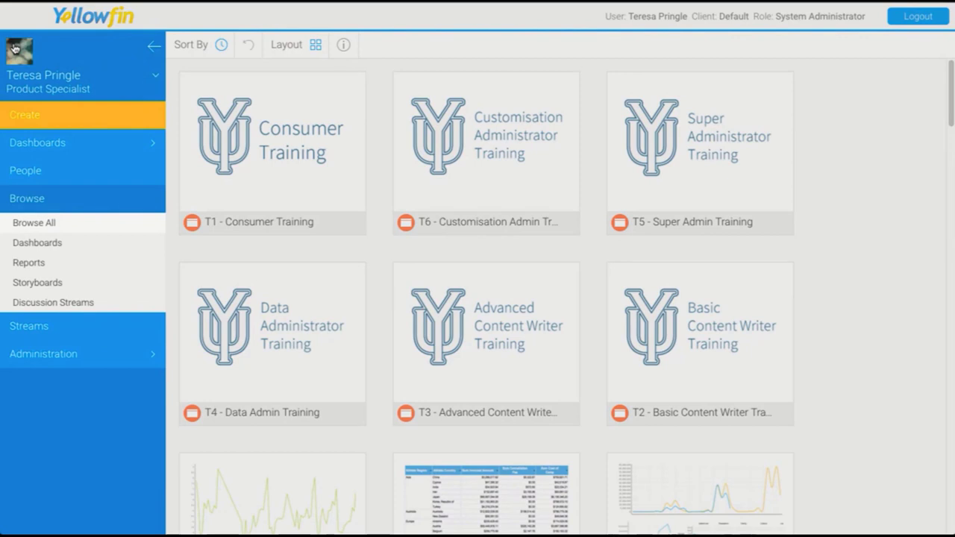
left_click(30, 143)
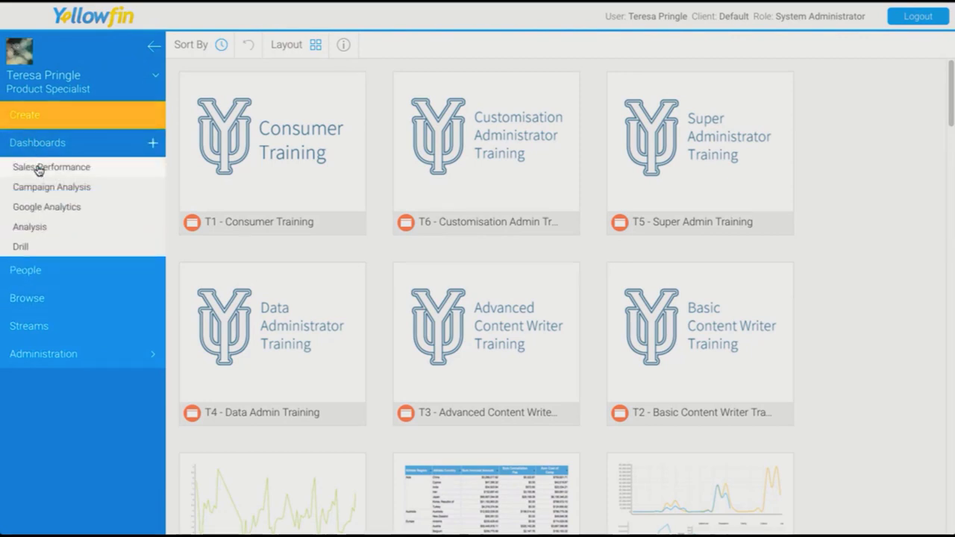
left_click(33, 227)
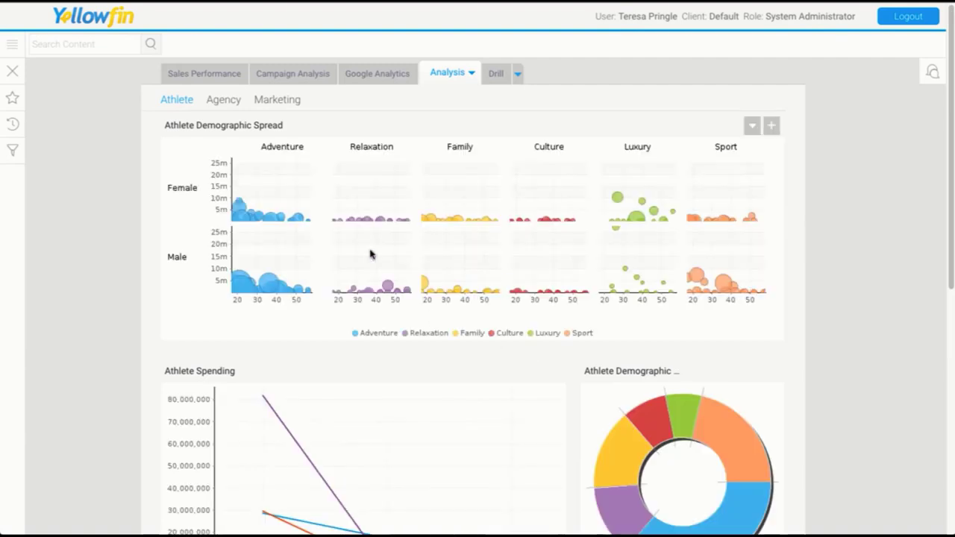
left_click(489, 74)
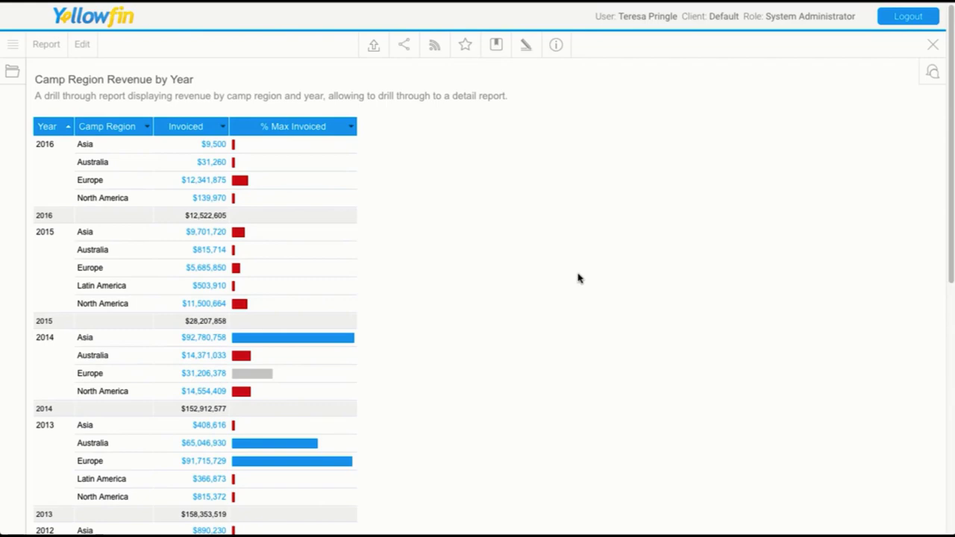
left_click(932, 46)
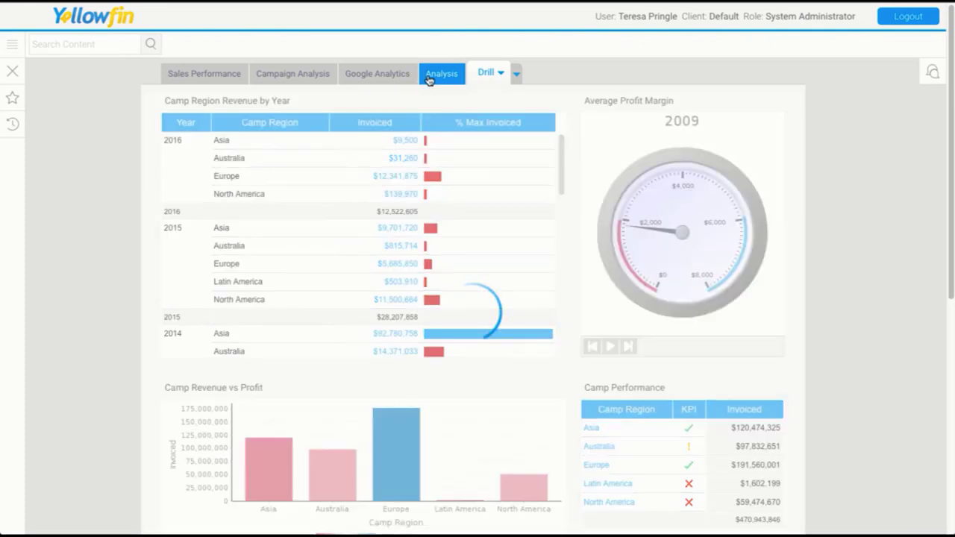
left_click(440, 74)
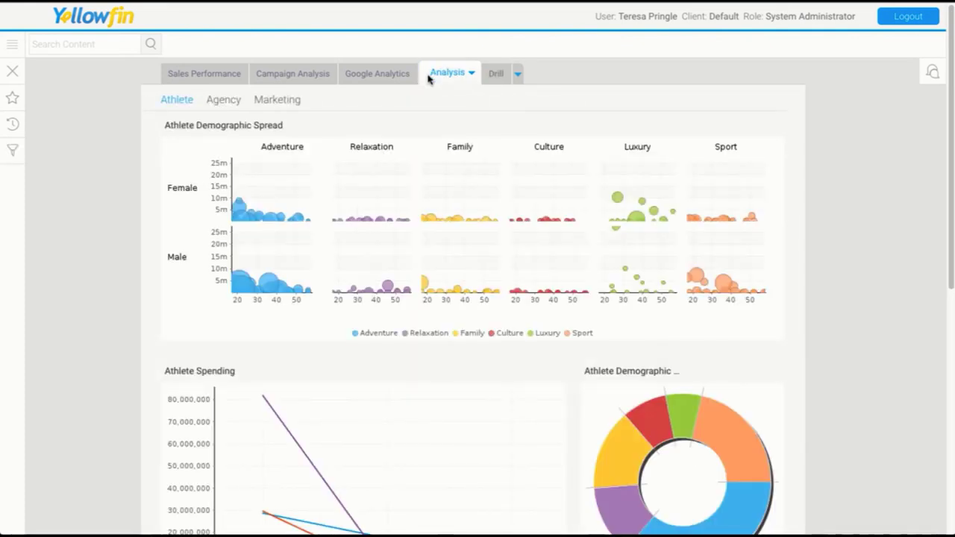
Open Athlete Demographic Spread as a report, reset its filters, and apply the Female Youth - 2015-6 bookmark.
left_click(769, 129)
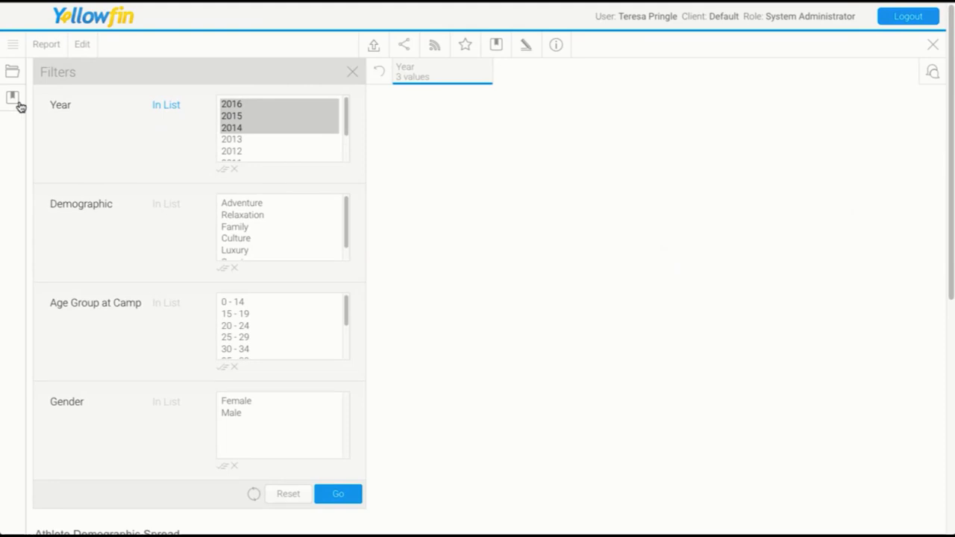
left_click(289, 492)
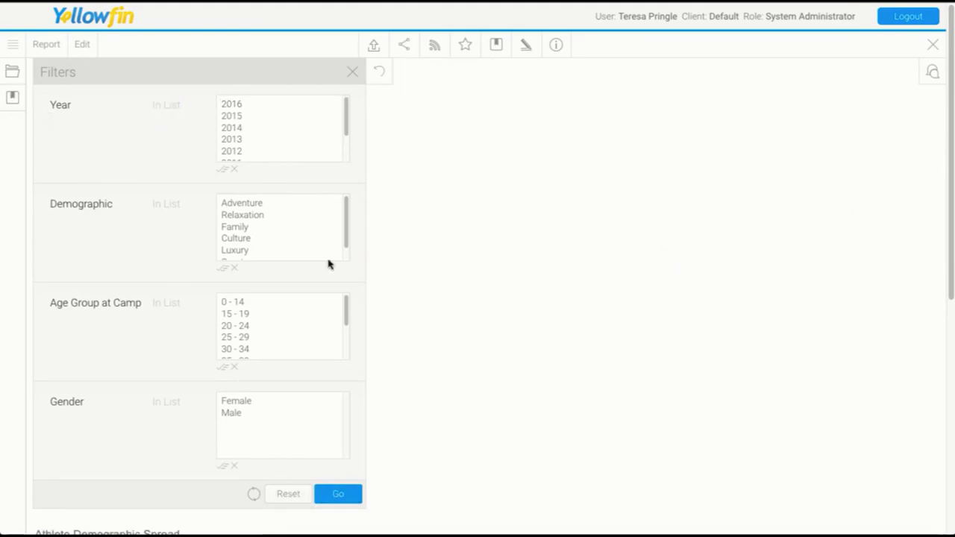
left_click(12, 103)
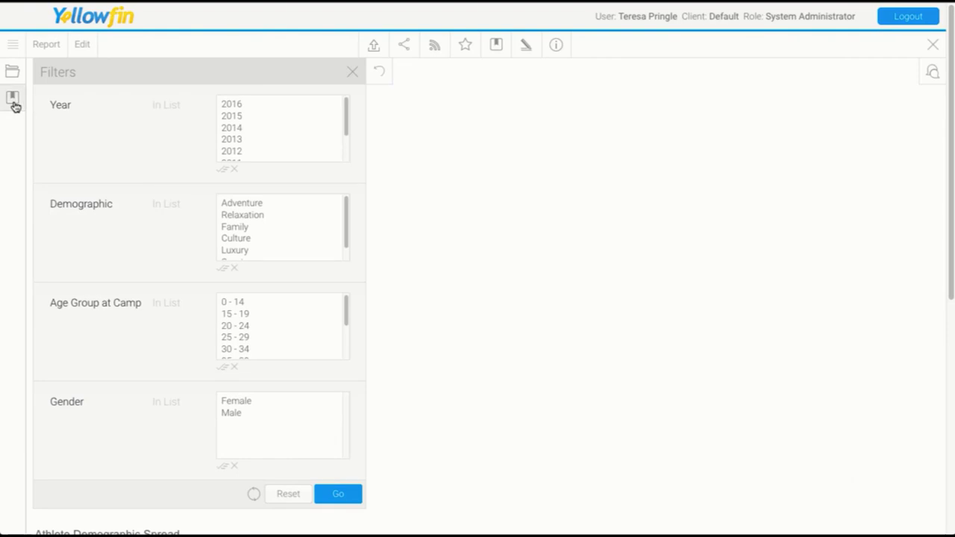
mouse_move(131, 99)
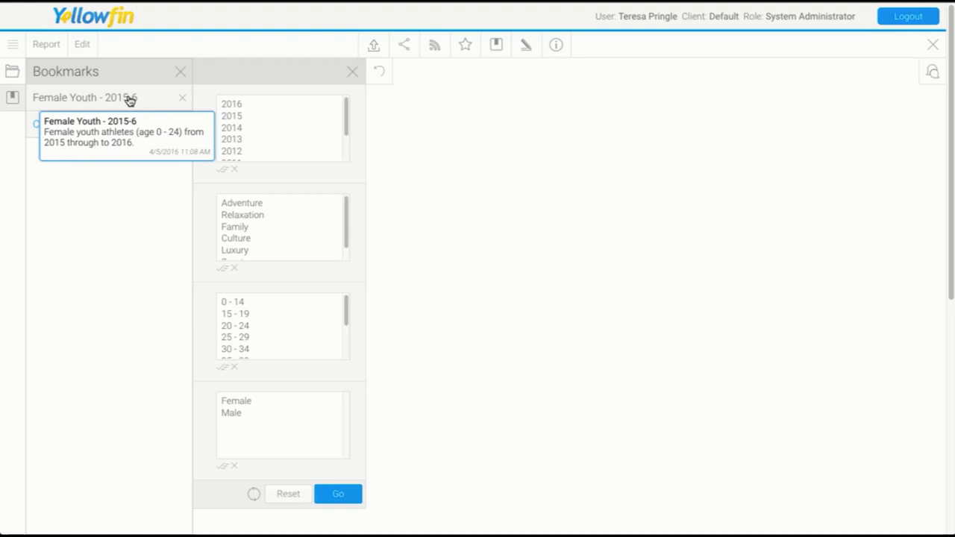
left_click(129, 101)
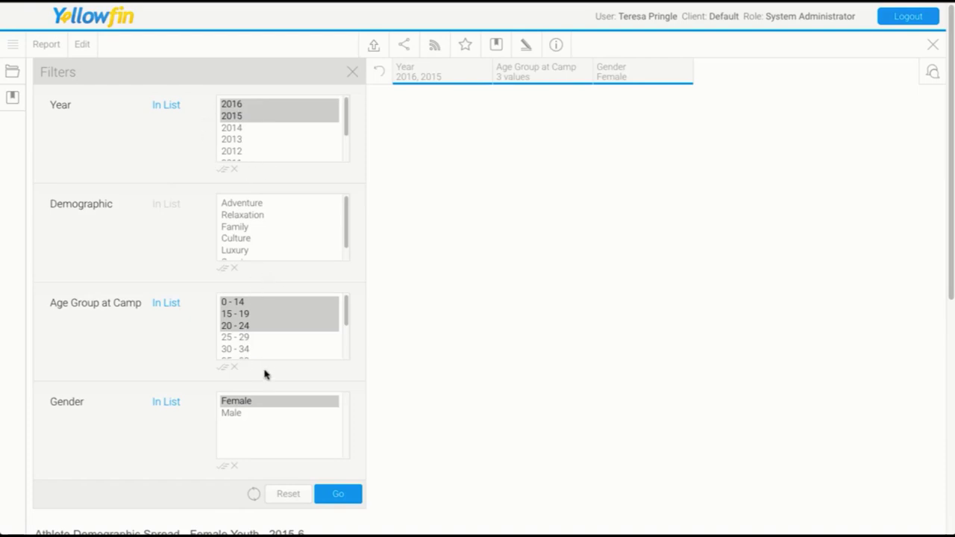
scroll(530, 373, "down", 5)
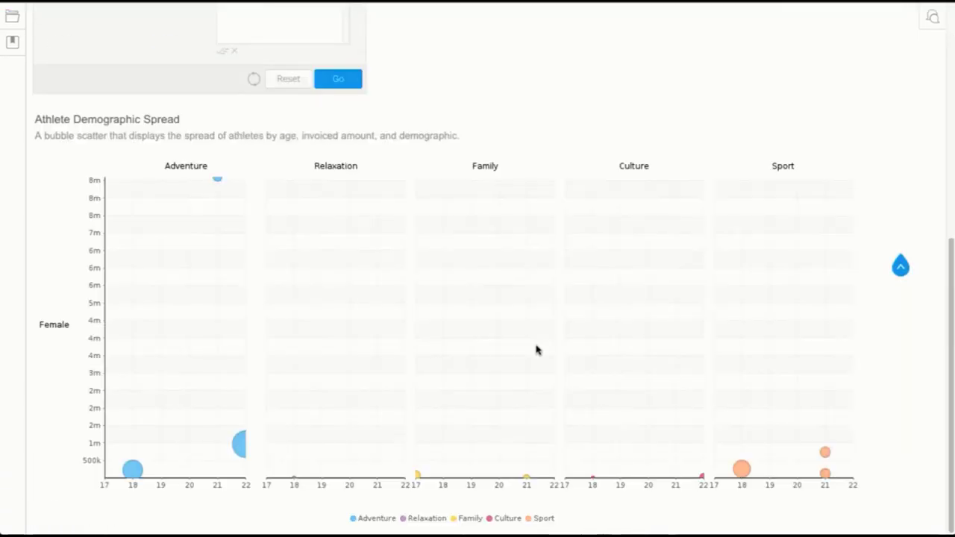
scroll(535, 350, "up", 5)
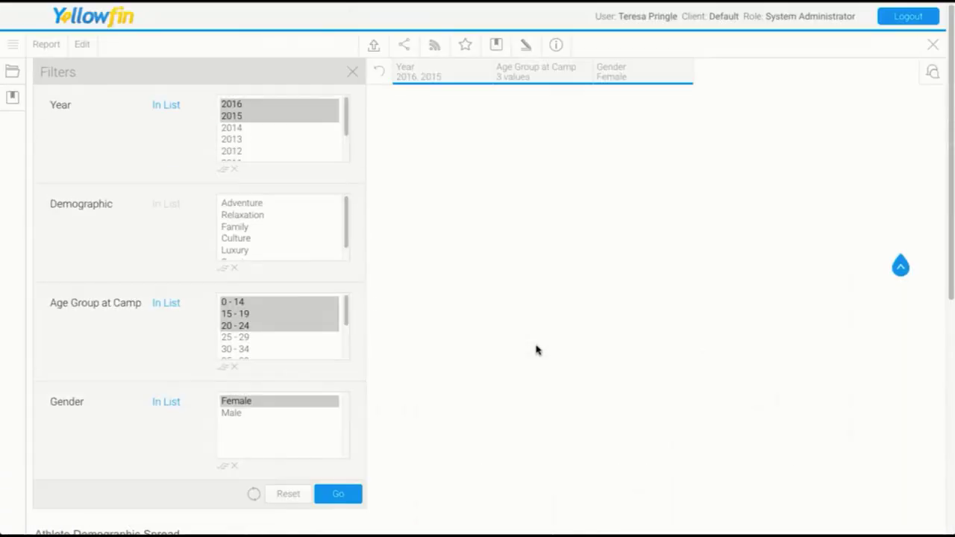
Change the Gender filter to Male only and resubmit the chart.
left_click(355, 75)
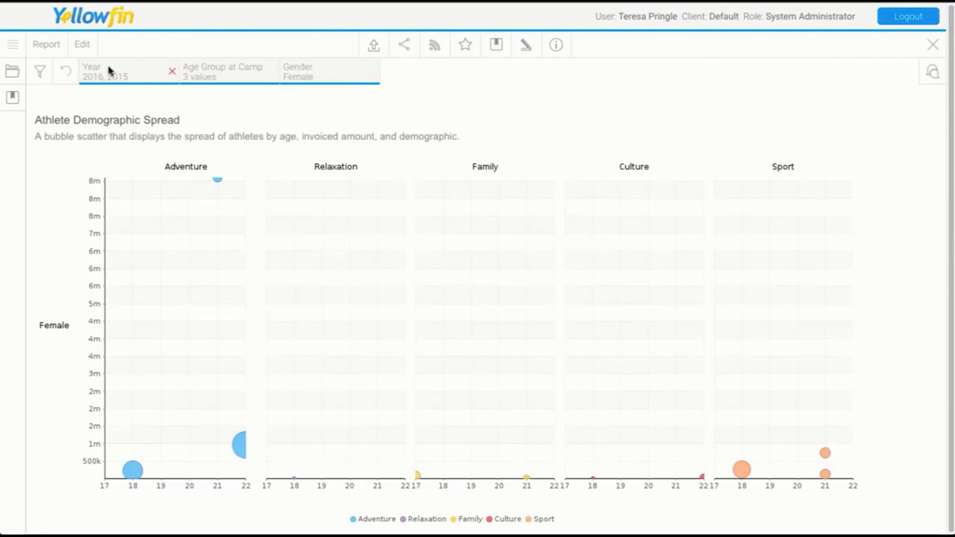
left_click(331, 71)
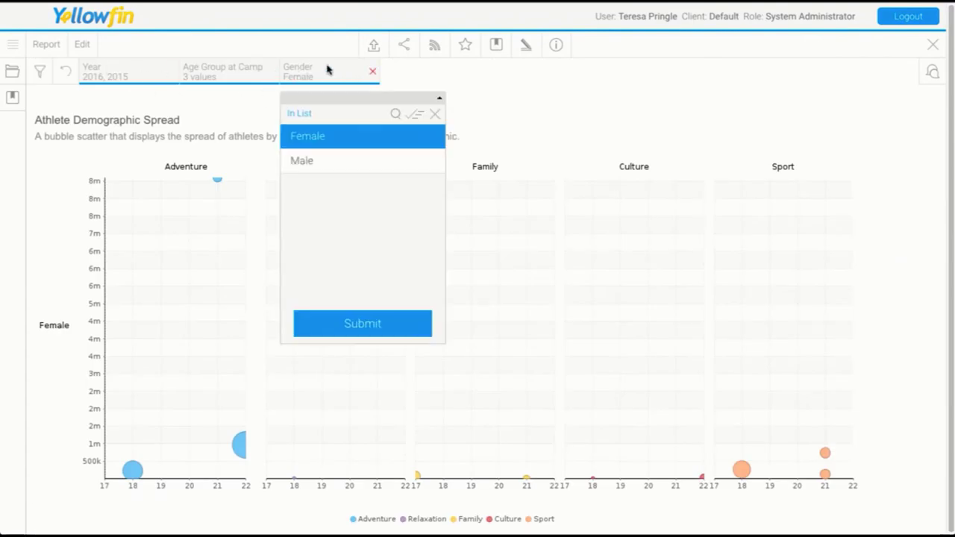
left_click(332, 160)
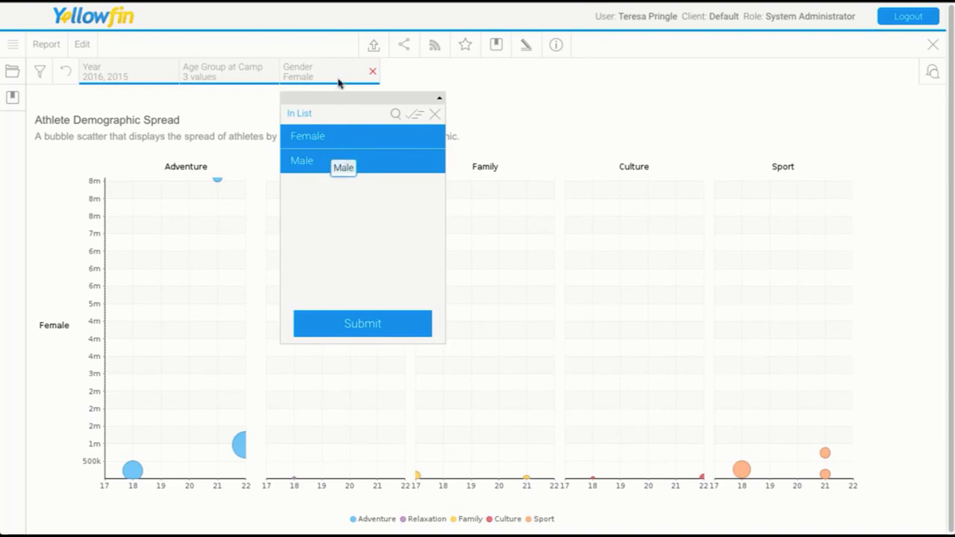
left_click(328, 137)
left_click(386, 324)
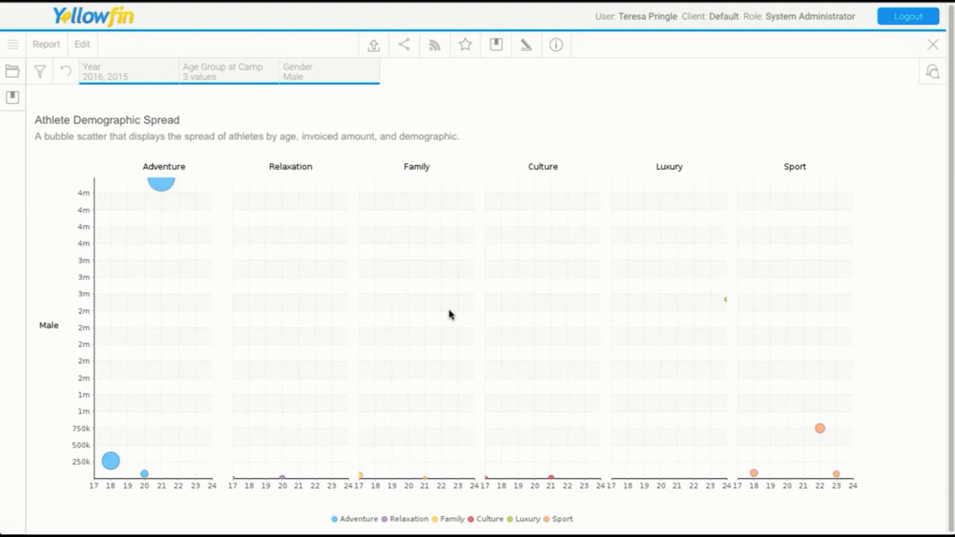
Start a new bookmark named 'Male Youth (0-24) 2015-6' described as male youth athletes in 2015 and 2016.
left_click(496, 46)
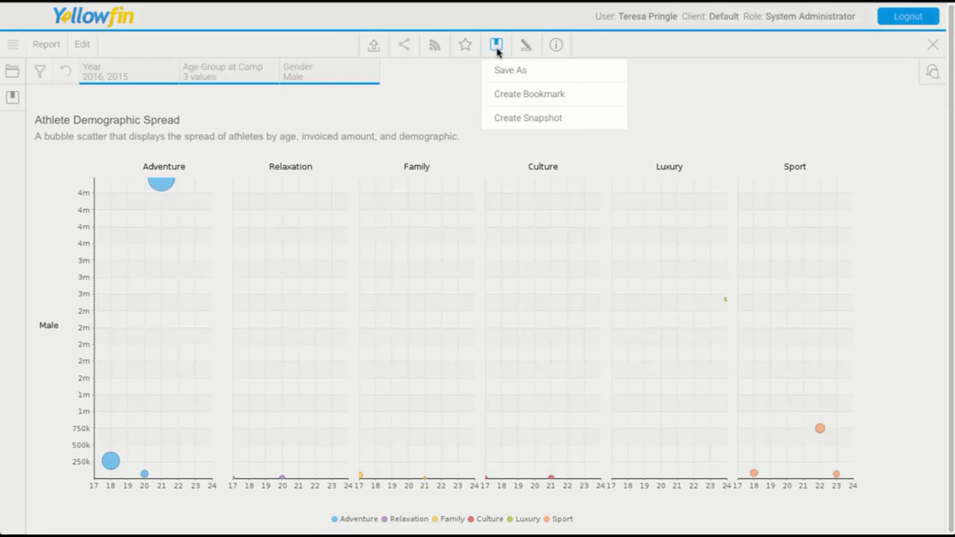
left_click(507, 97)
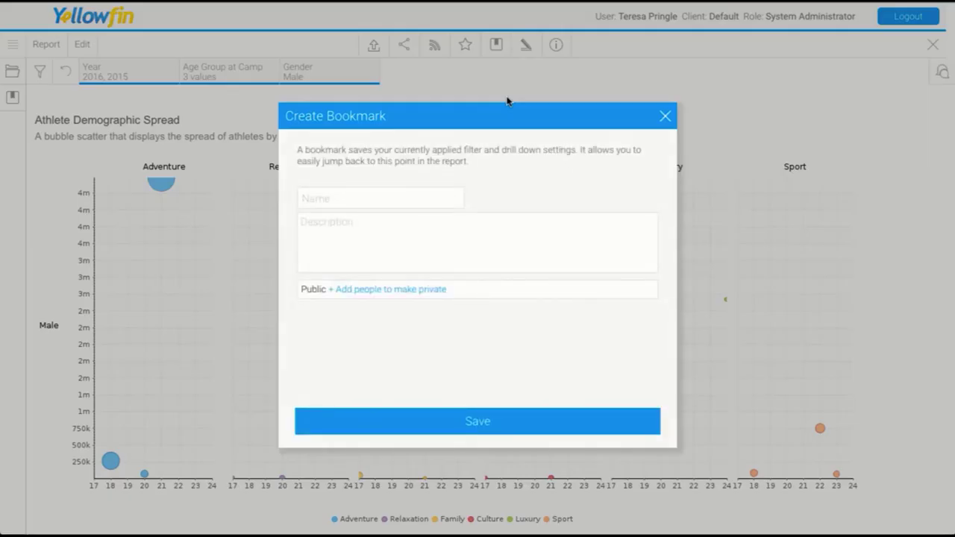
left_click(385, 197)
type("Male")
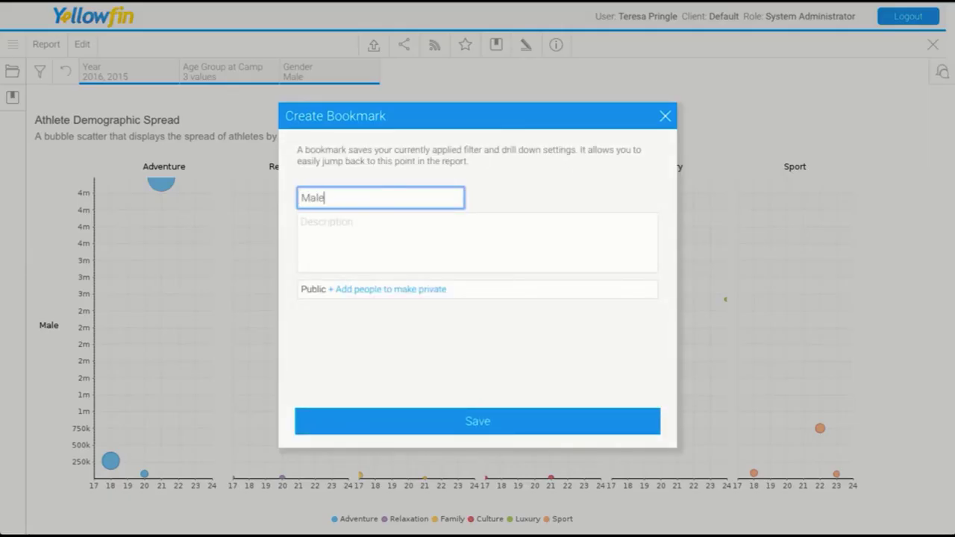
type(" Youth (0-")
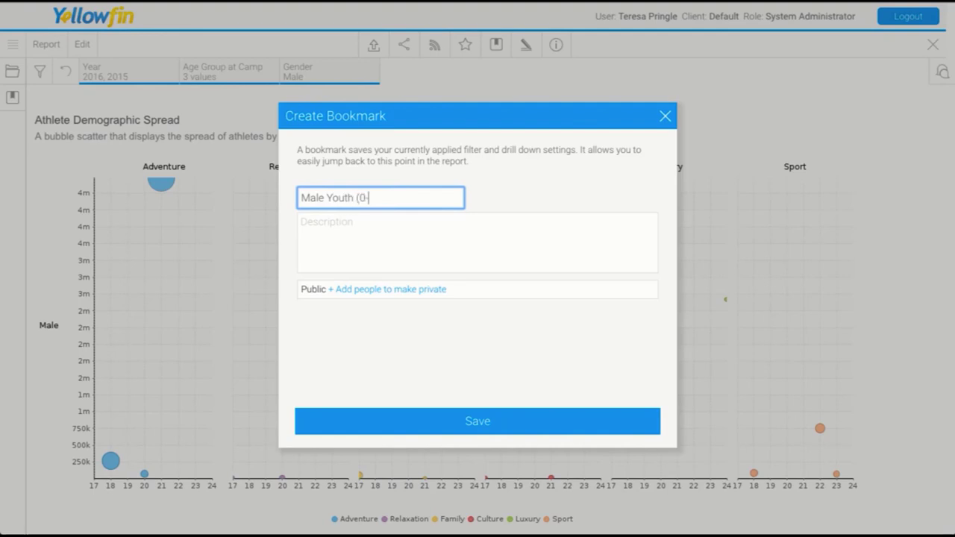
type("24")
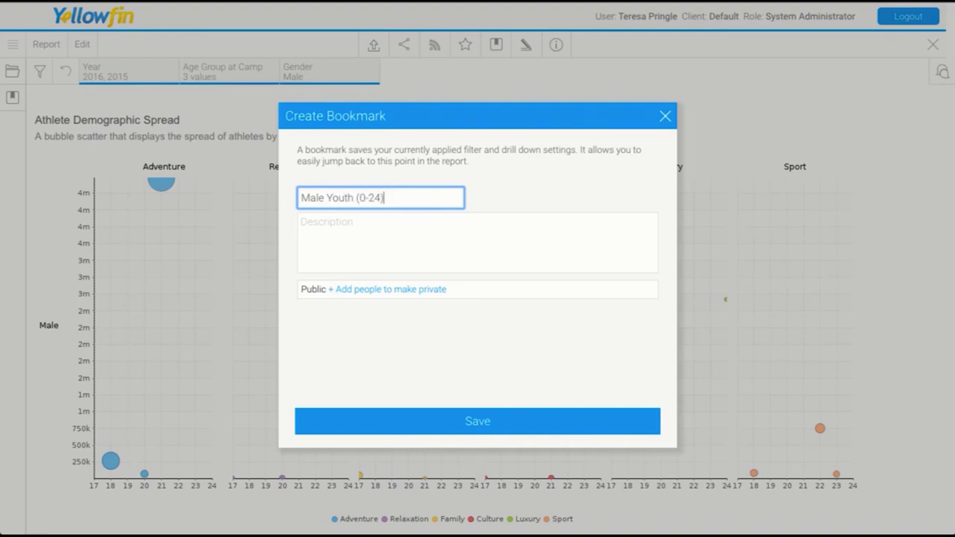
type(") 2015-6")
left_click(355, 234)
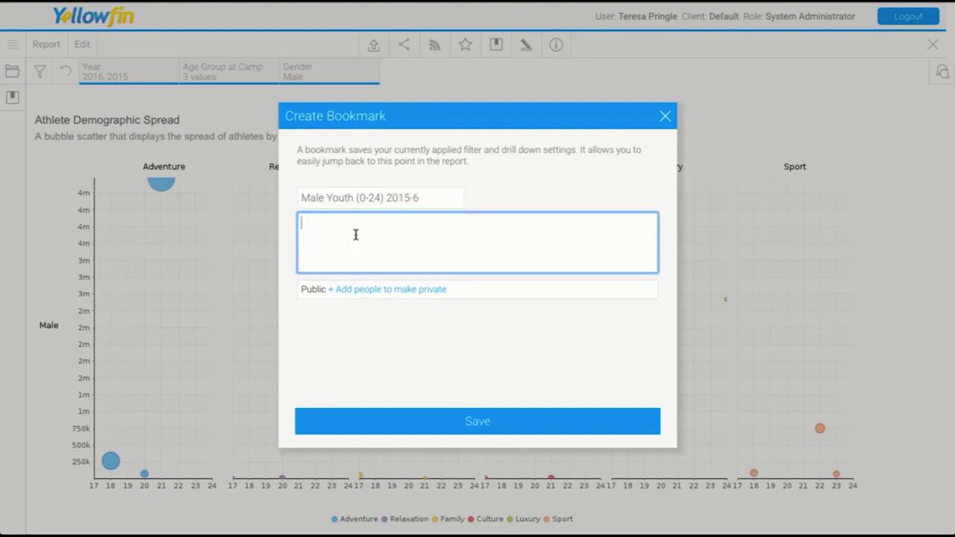
type("Male youth athletes i")
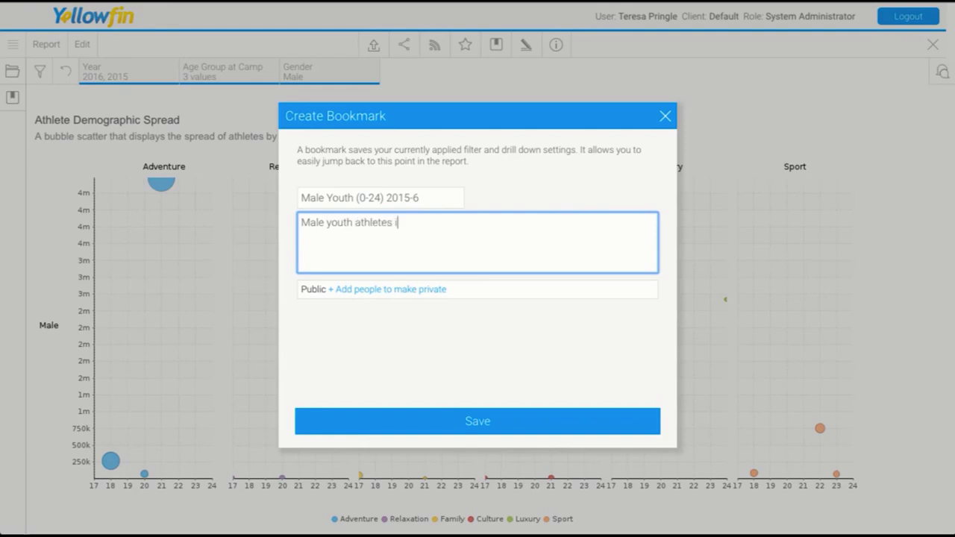
type("n 2015 and 2016.")
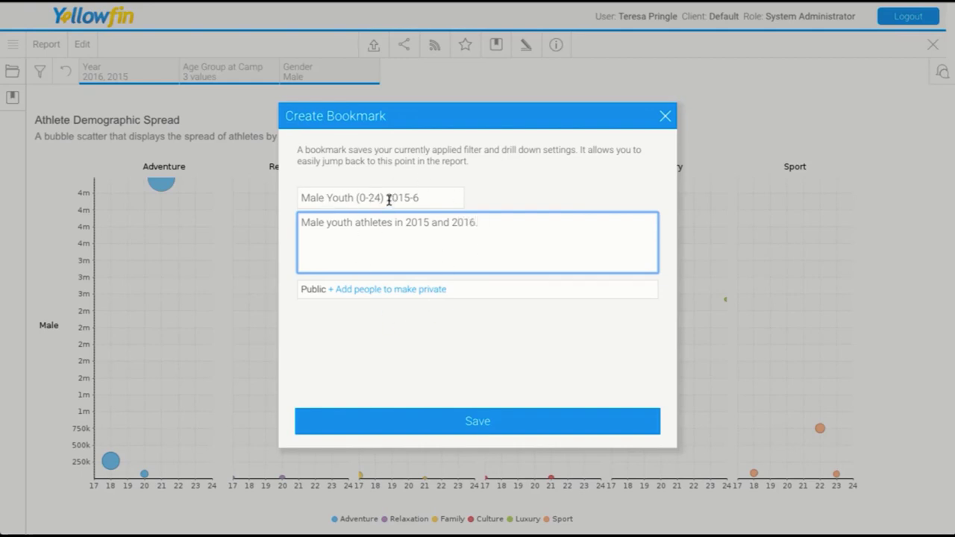
Move '(0-24)' from the bookmark name into its description and save the Male Youth 2015-6 bookmark.
left_click_drag(384, 198, 357, 196)
key("ctrl+c")
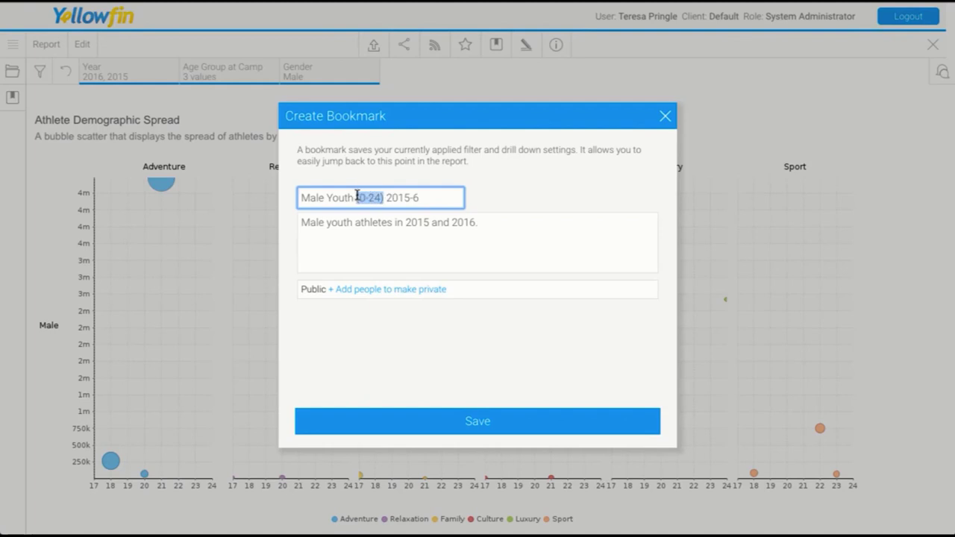
key("BackSpace")
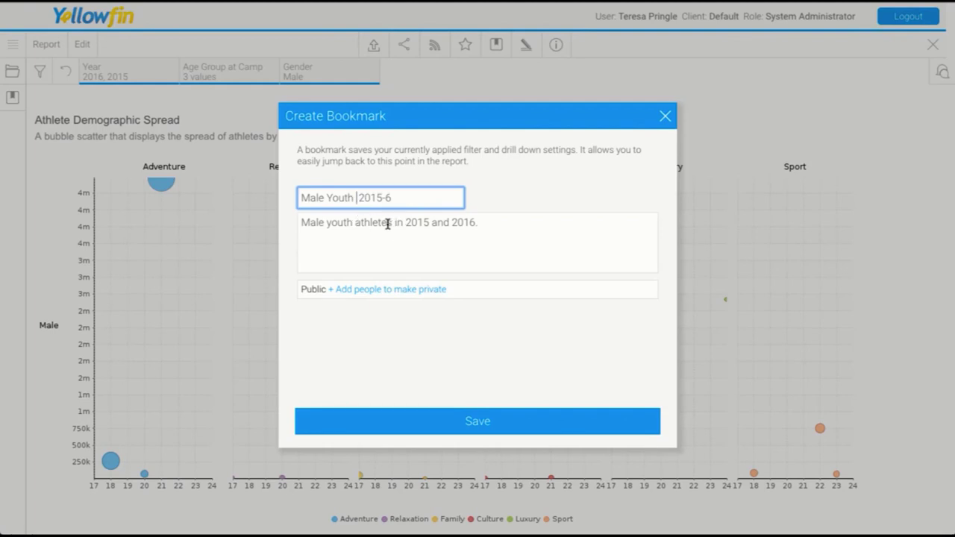
left_click(389, 223)
key("ctrl+v")
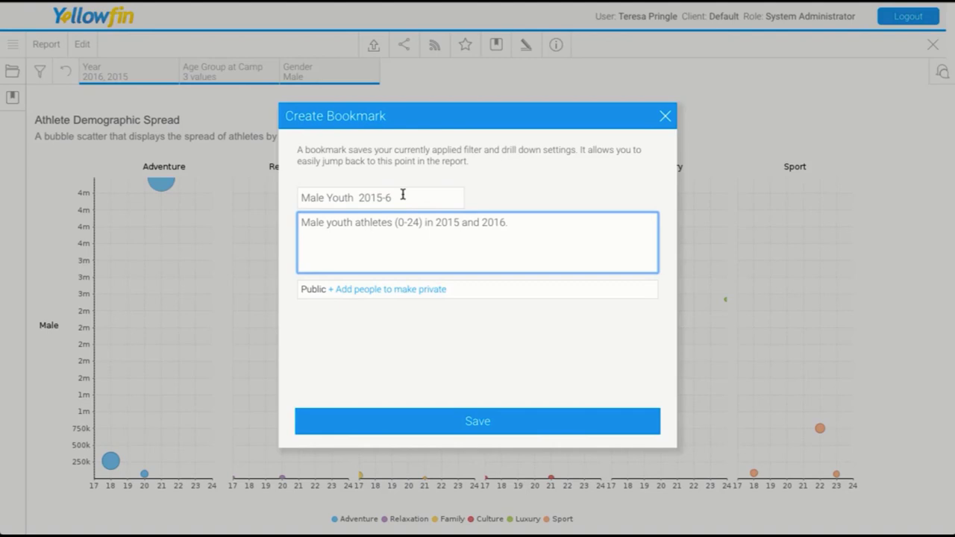
left_click(364, 197)
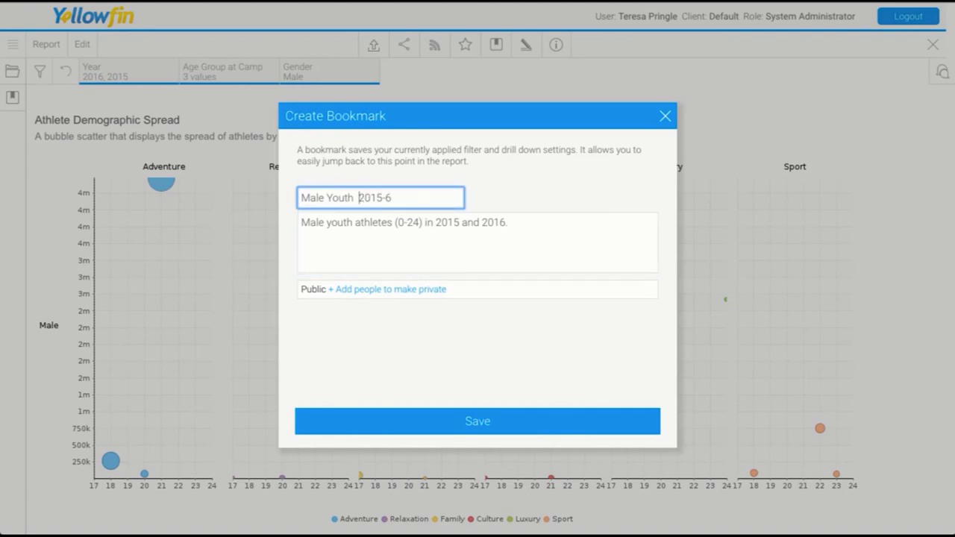
key("BackSpace")
left_click(500, 422)
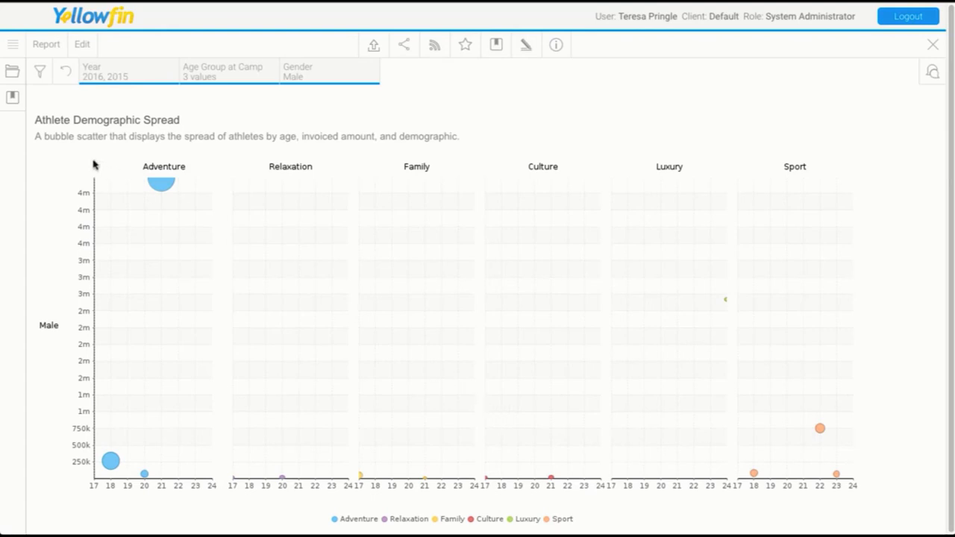
Undo the filters, apply Male Youth 2015-6, then switch to the Female Youth - 2015-6 bookmark.
left_click(66, 83)
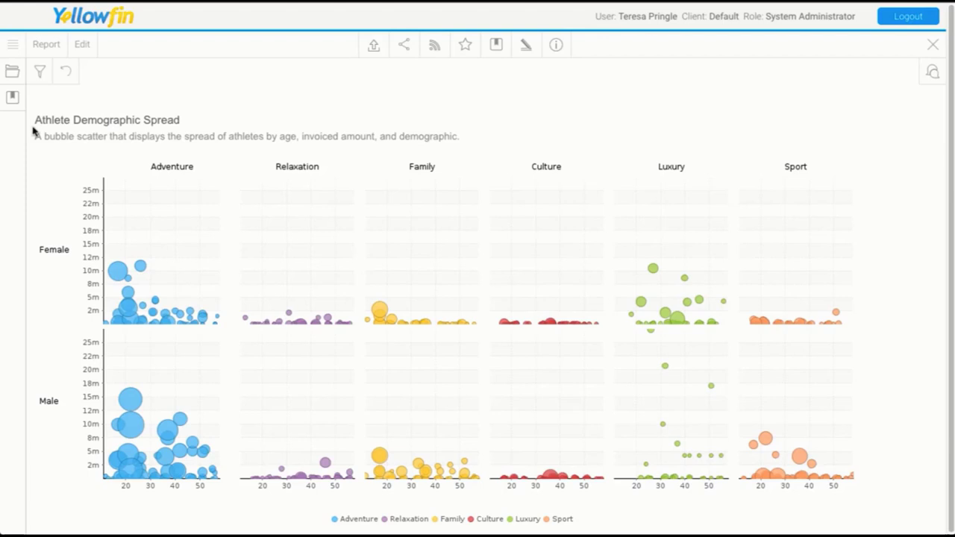
left_click(11, 107)
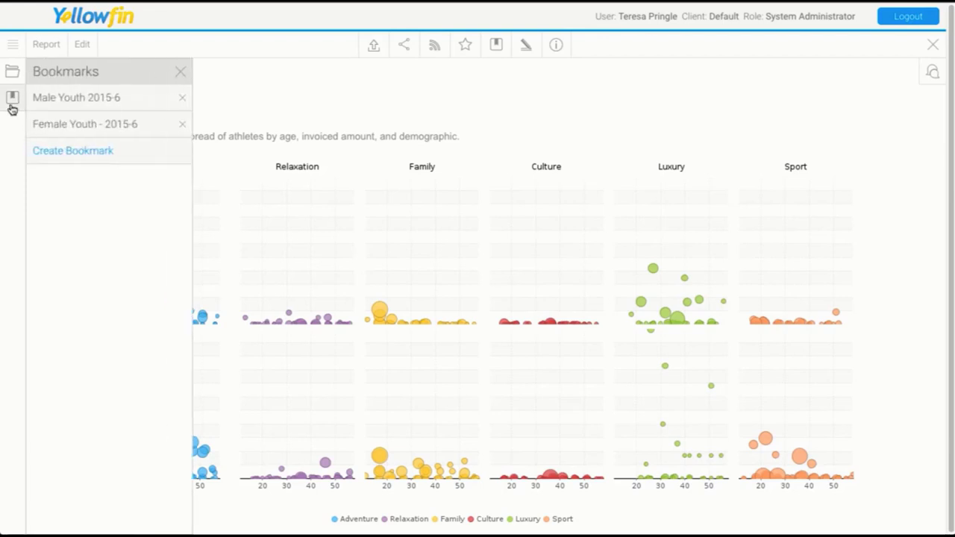
mouse_move(111, 101)
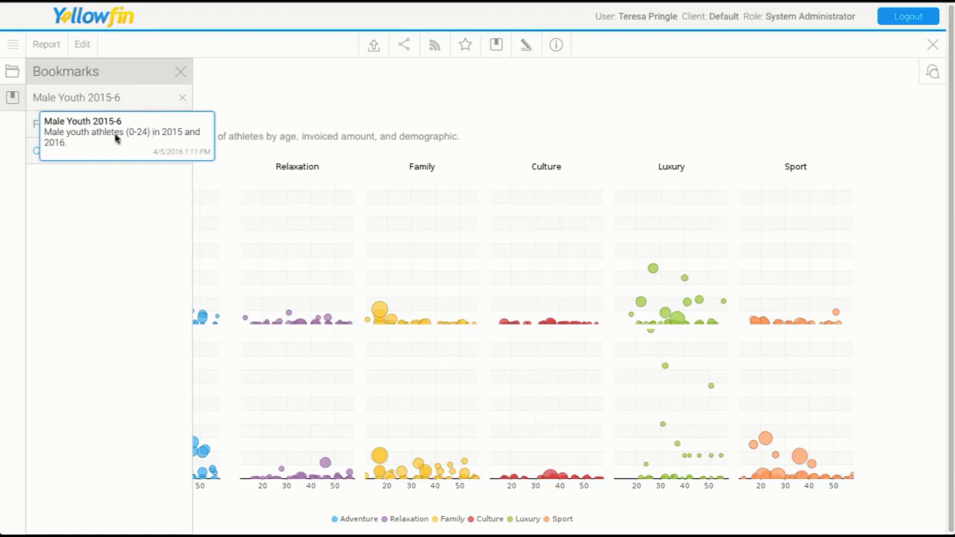
mouse_move(30, 131)
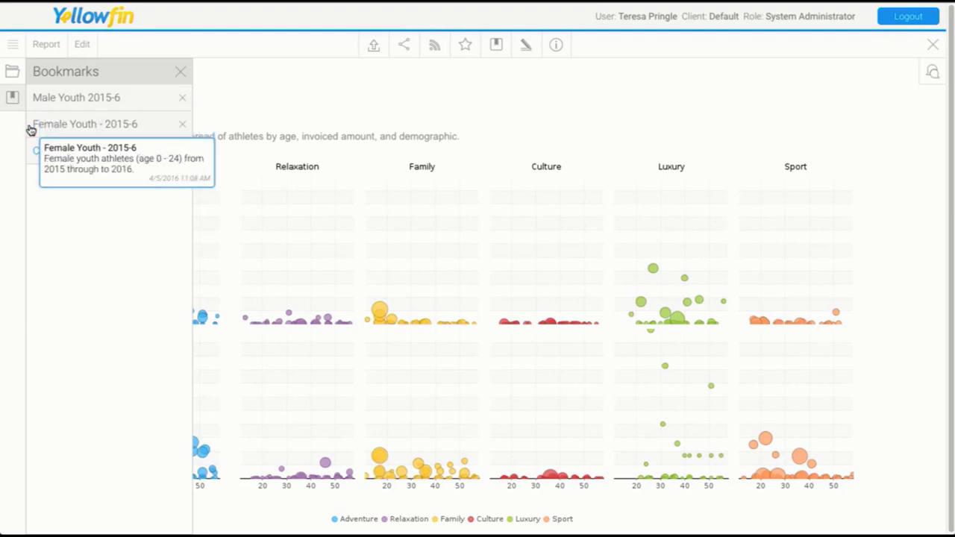
left_click(88, 98)
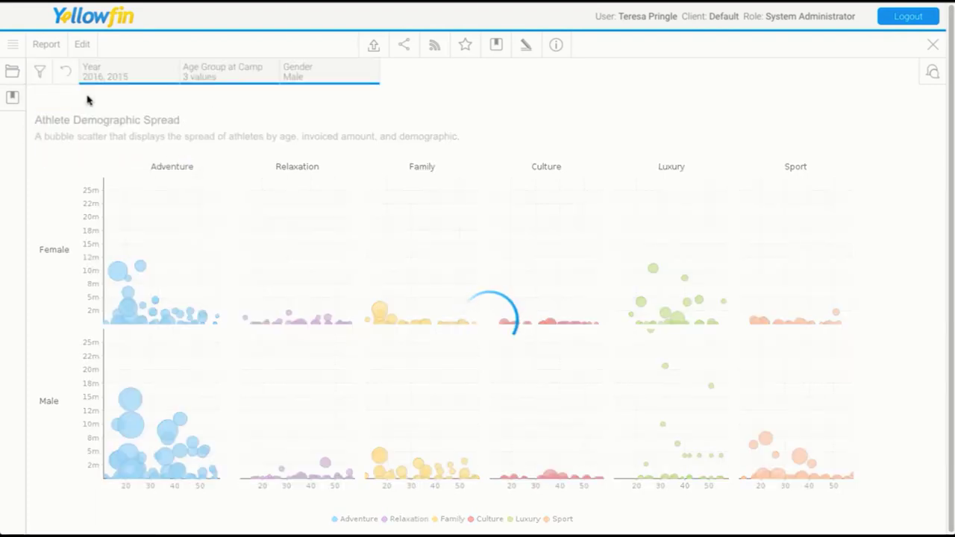
left_click(10, 100)
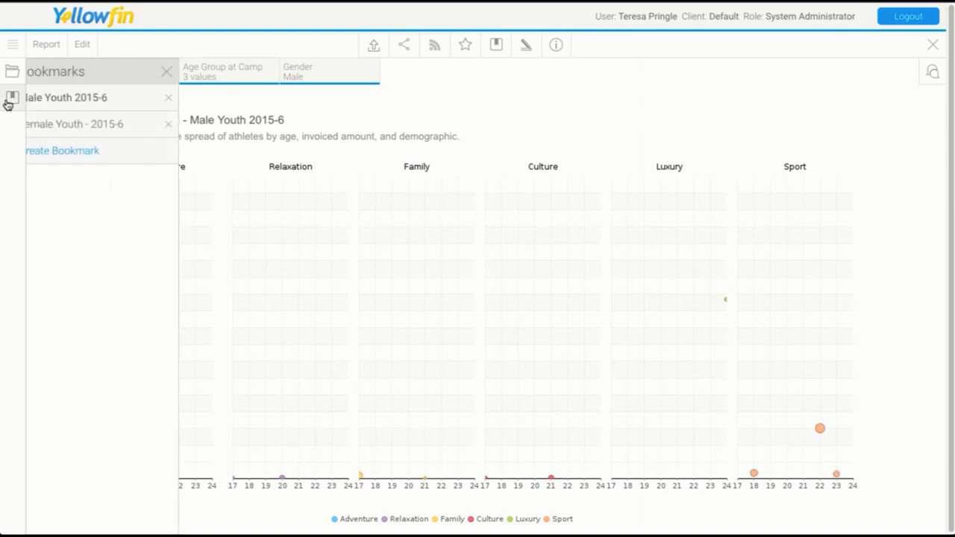
left_click(76, 127)
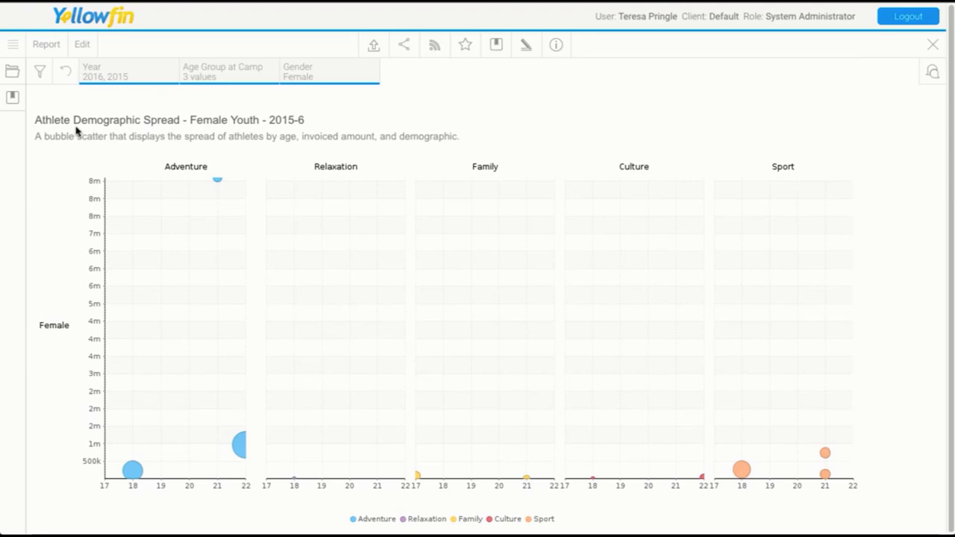
Save a snapshot named 'Female Youth 4/4/2016', pasting the same name into its description.
left_click(497, 46)
left_click(513, 121)
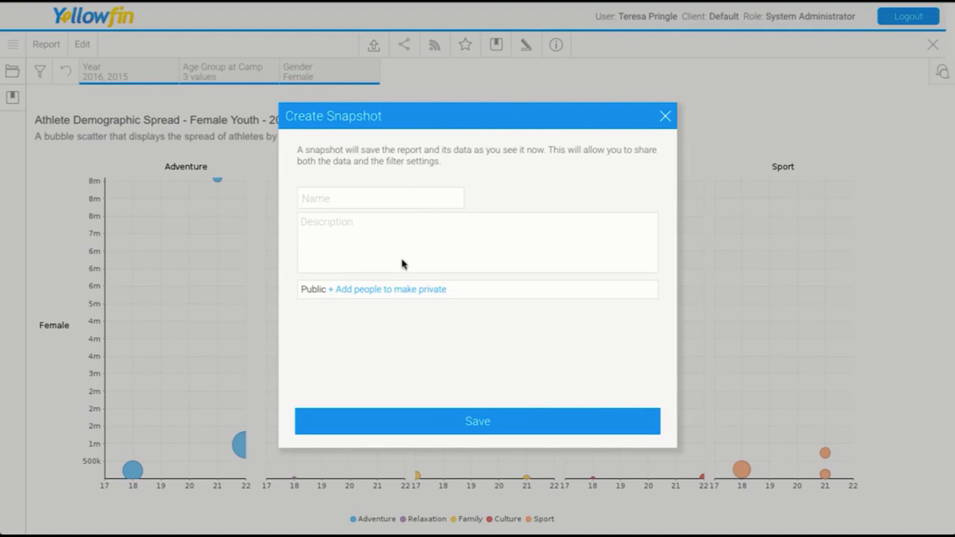
left_click(378, 195)
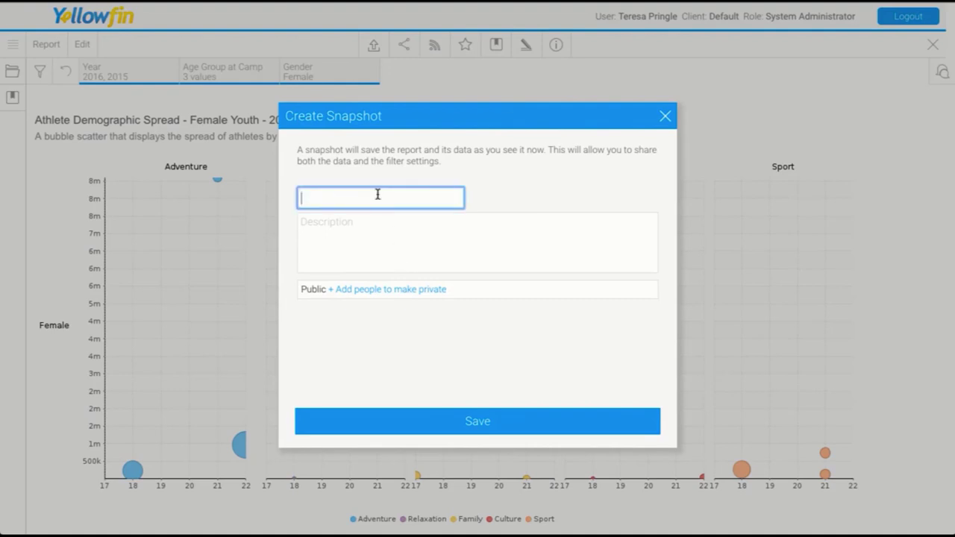
type("Mal")
type("Fem")
type("ale Youth 4/4/")
type("2016")
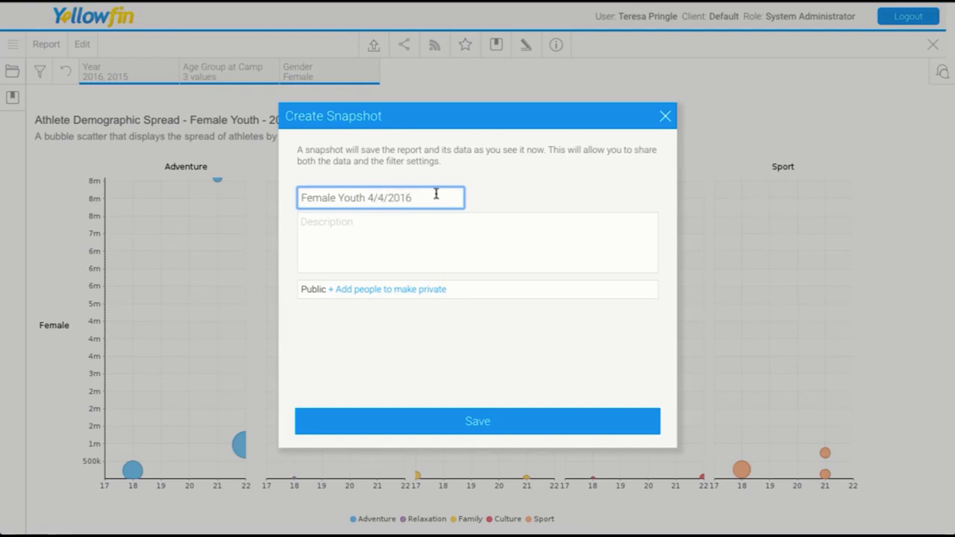
left_click_drag(436, 194, 275, 183)
key("ctrl+c")
left_click(360, 236)
key("ctrl+v")
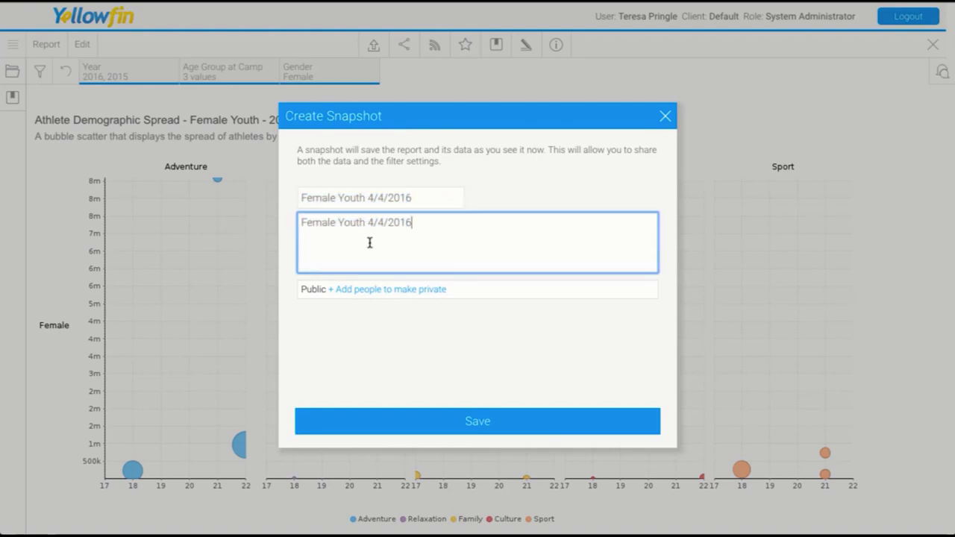
left_click(494, 419)
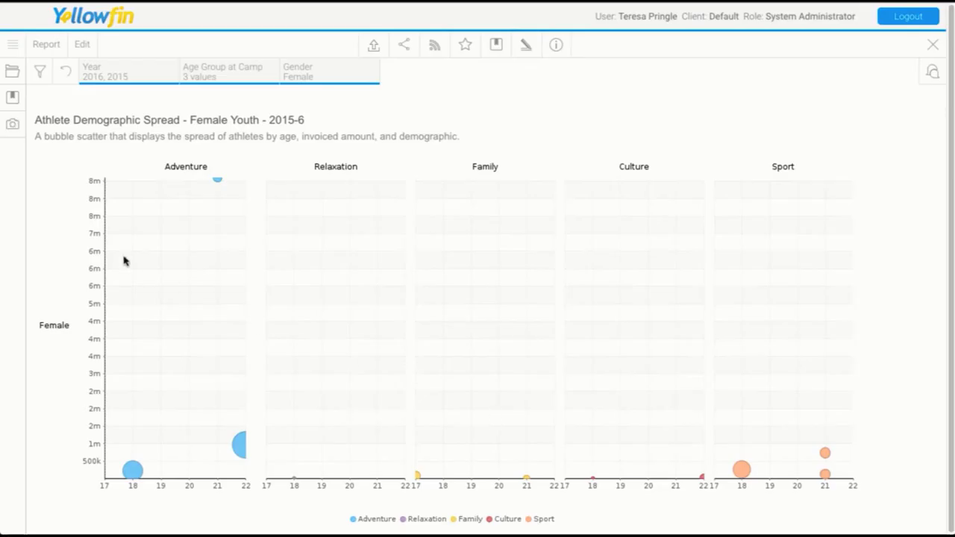
View the Female Youth 4/4/2016 snapshot, then rerun the live report with the latest data.
left_click(17, 126)
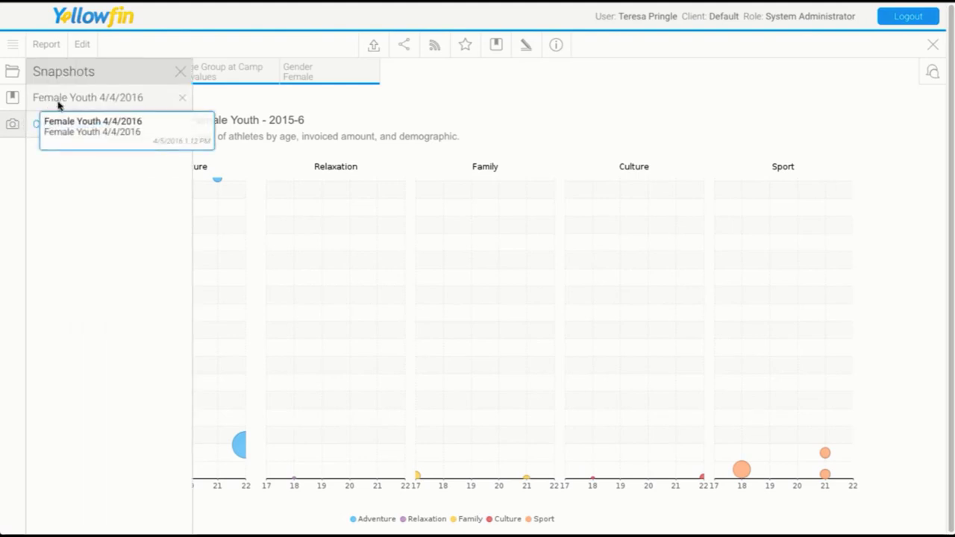
left_click(58, 105)
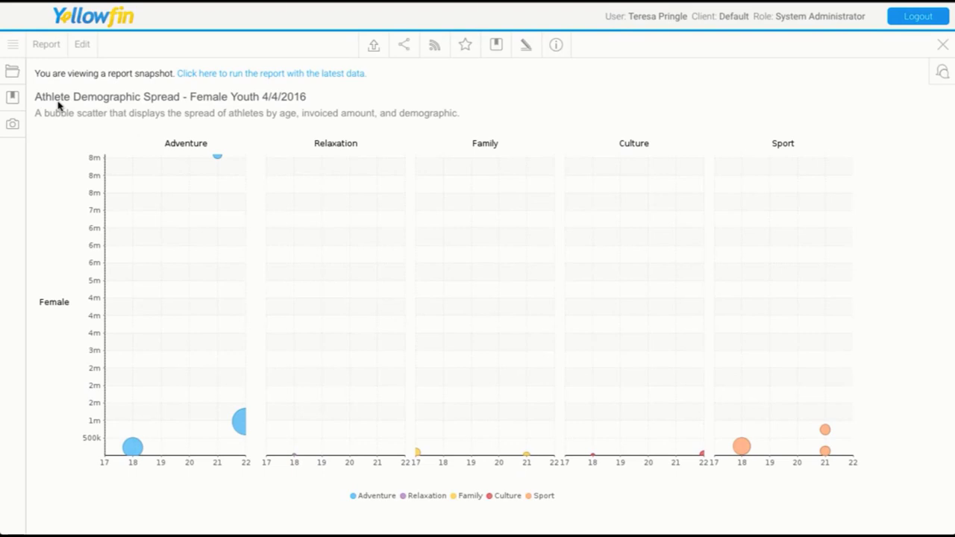
left_click(261, 73)
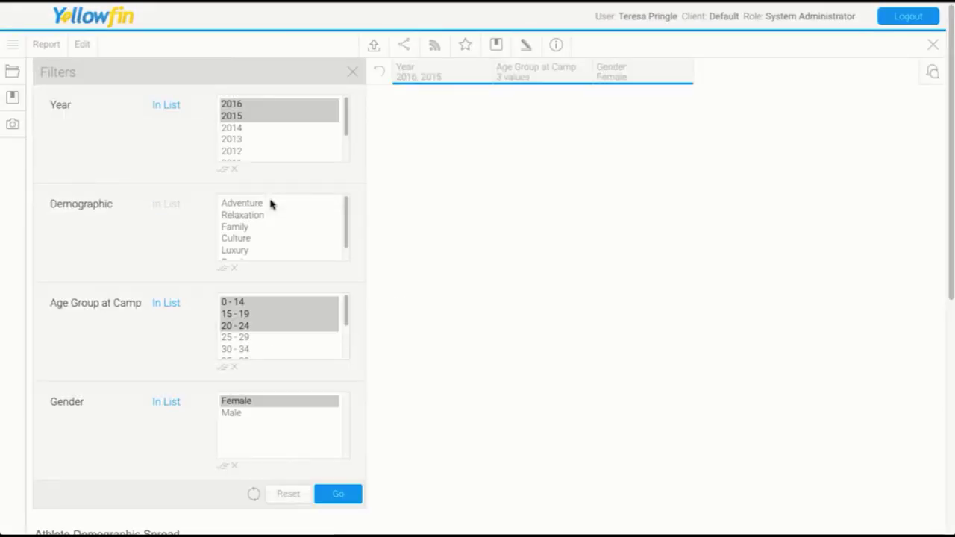
left_click(353, 72)
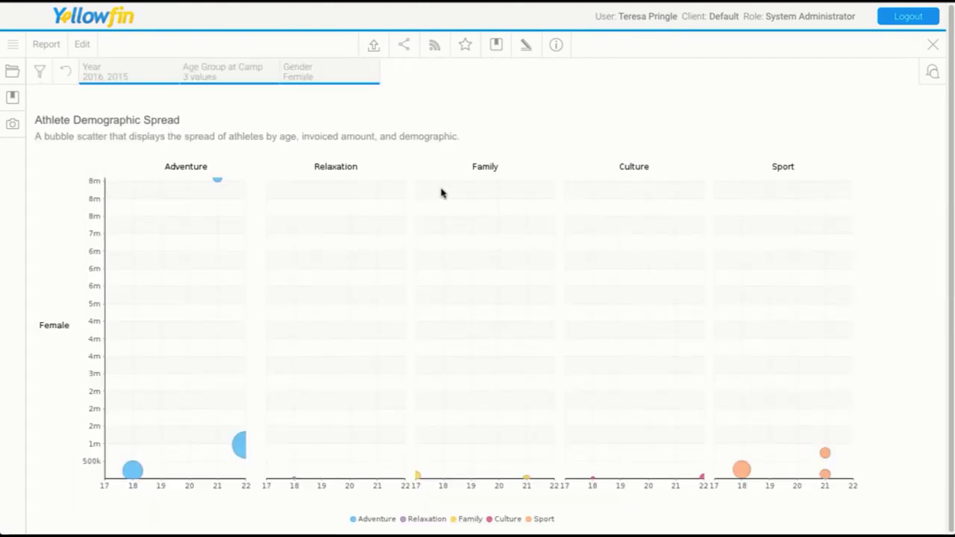
Show the report's broadcasts, briefly expand End of Month data, and list the new schedule types.
left_click(438, 46)
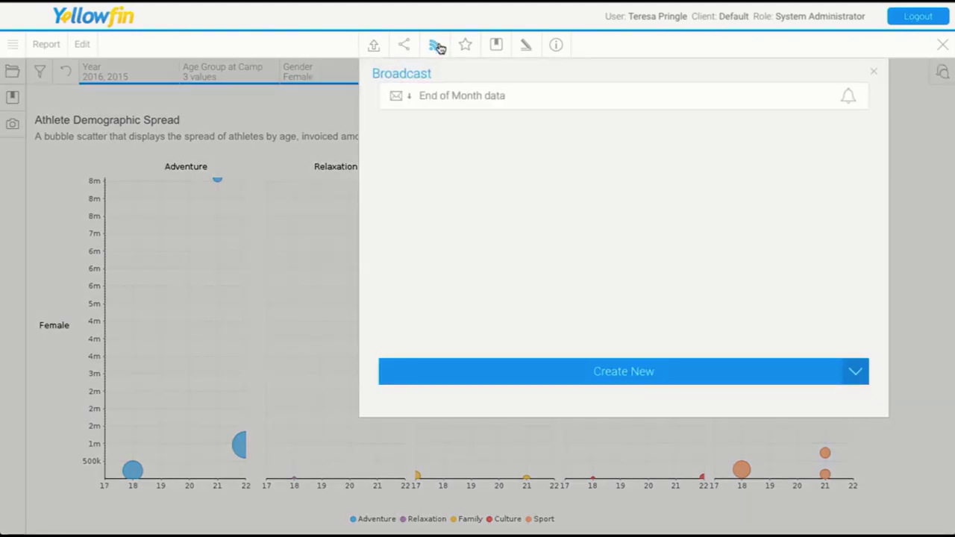
left_click(434, 96)
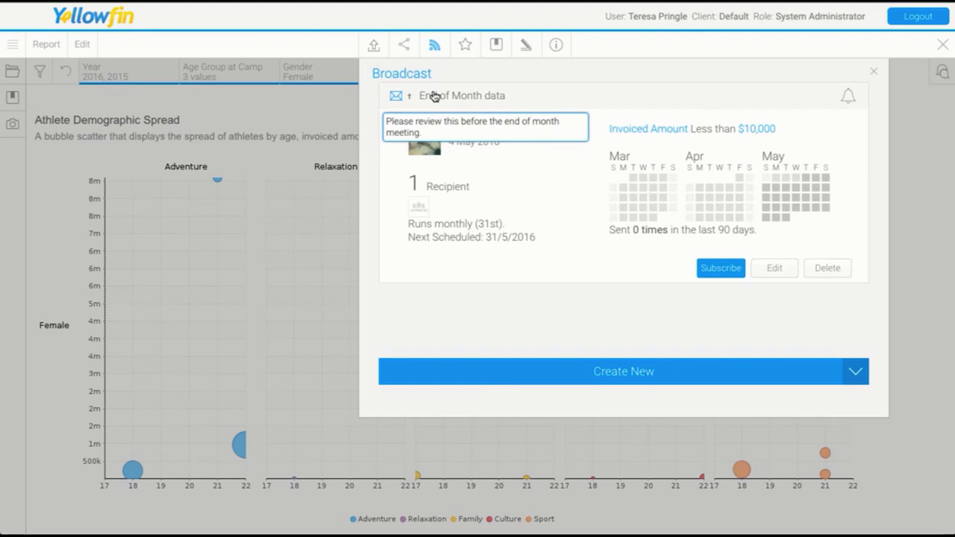
left_click(434, 96)
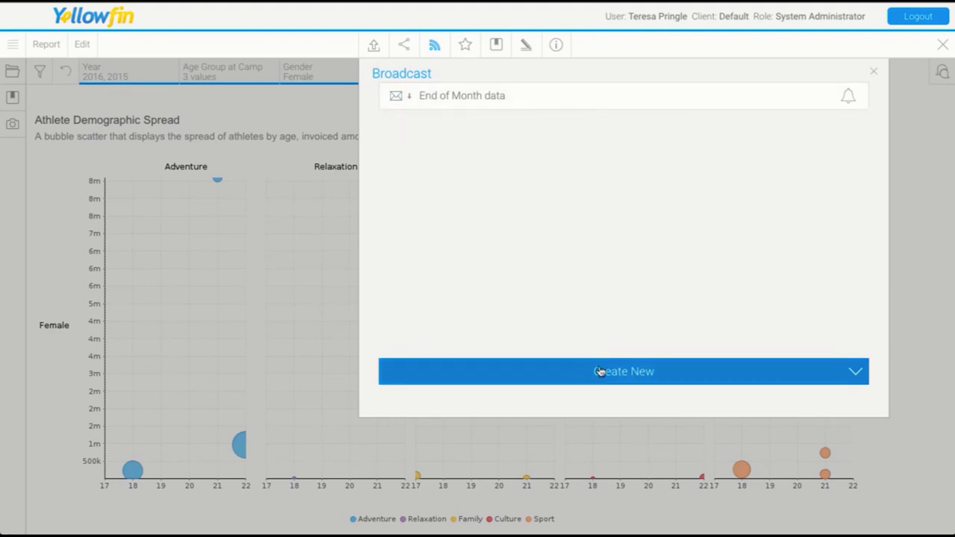
left_click(855, 378)
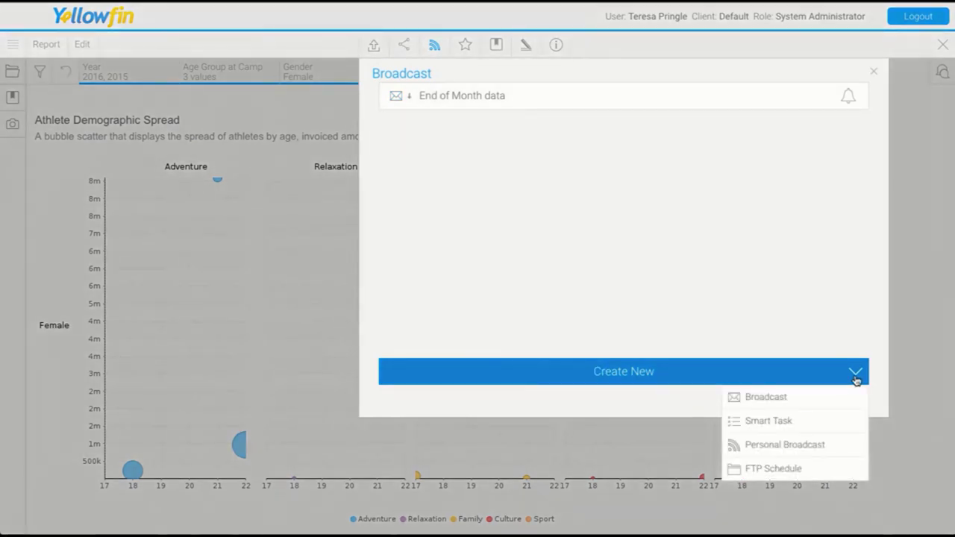
Create an email broadcast to a user with subject 'Month End Report' and a 'Please review before the me…' body.
left_click(817, 397)
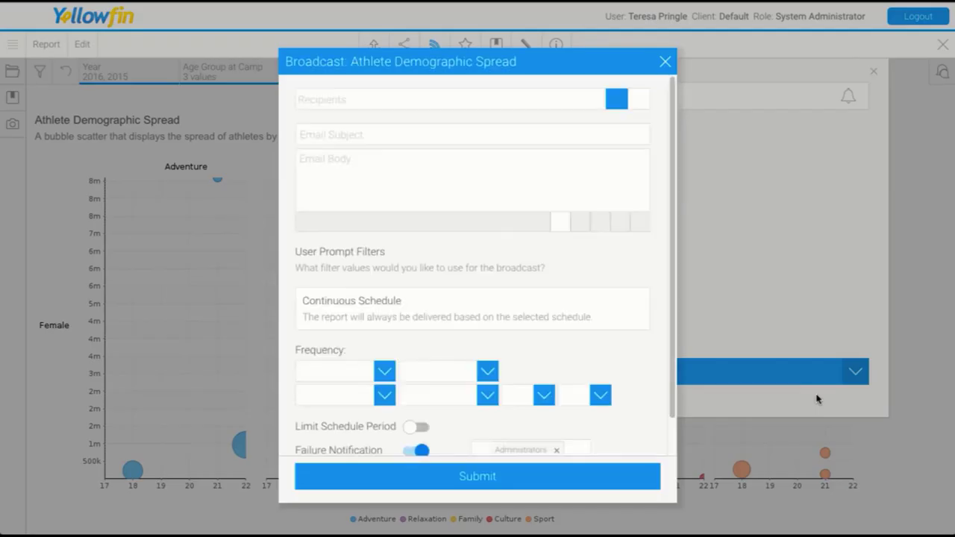
left_click(397, 99)
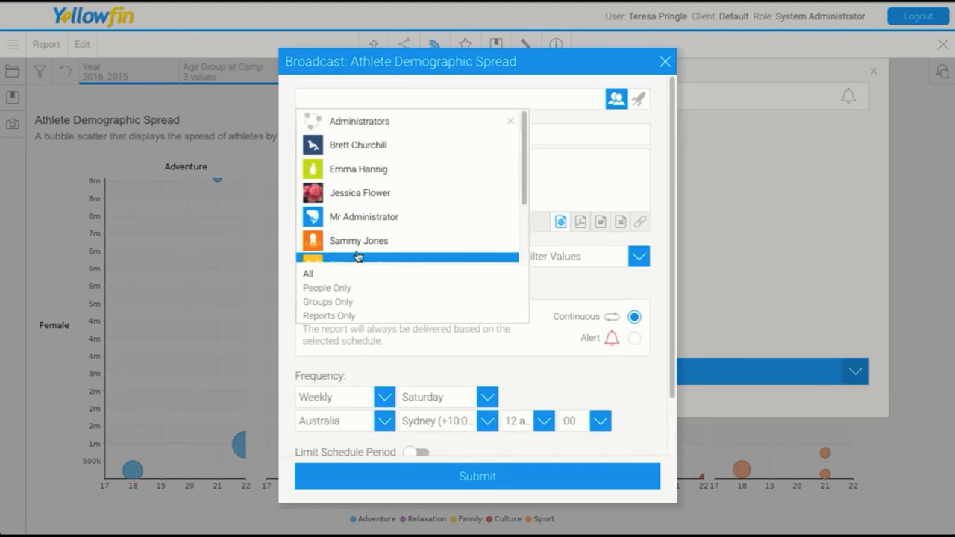
left_click(357, 258)
left_click(363, 135)
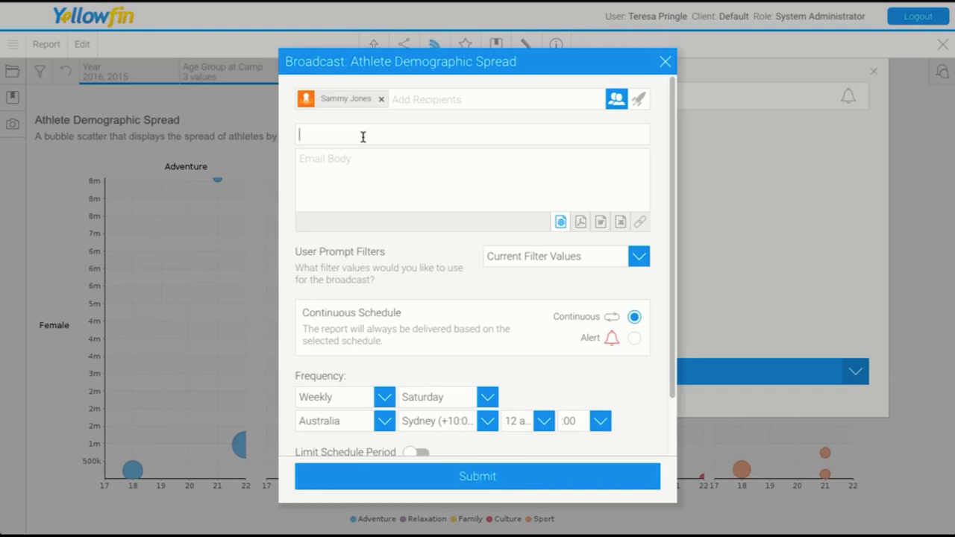
type("Month End Report")
left_click(393, 158)
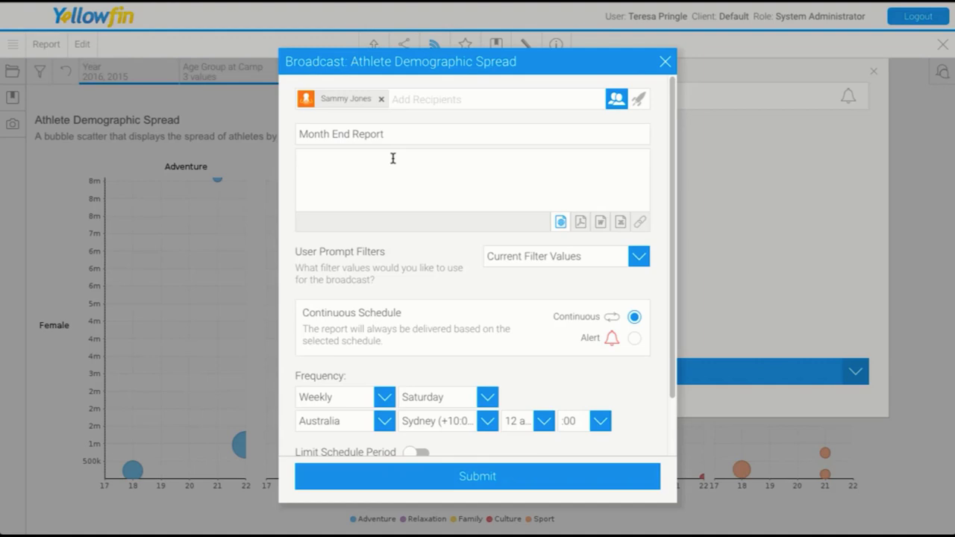
type("Please review before the meeting.")
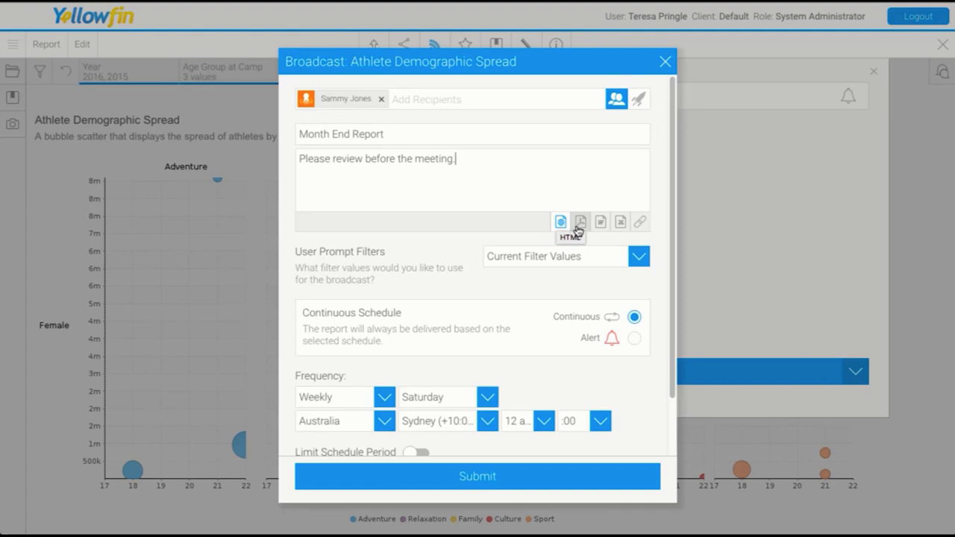
Attach it as PDF, filter by the Female Youth - 2015-6 bookmark, and make it alert-based.
left_click(580, 224)
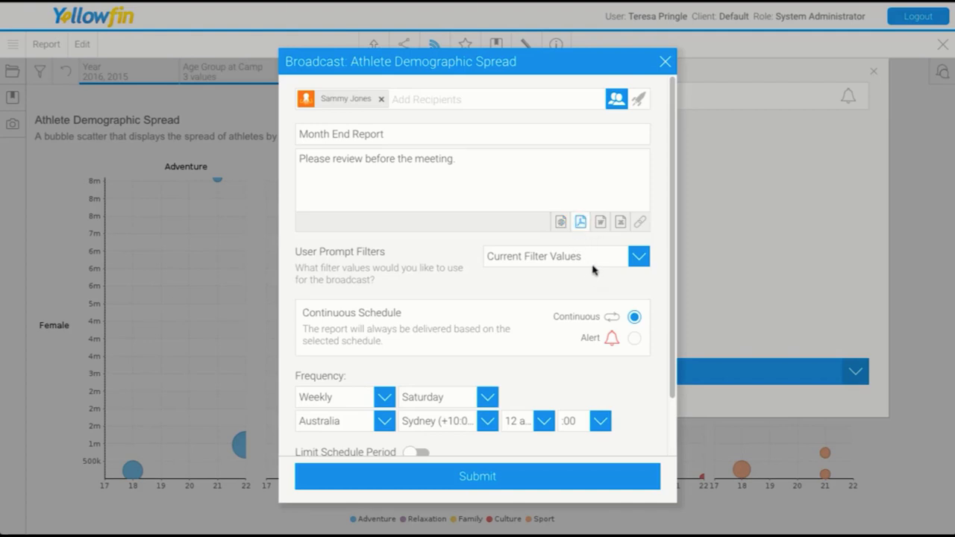
left_click(598, 256)
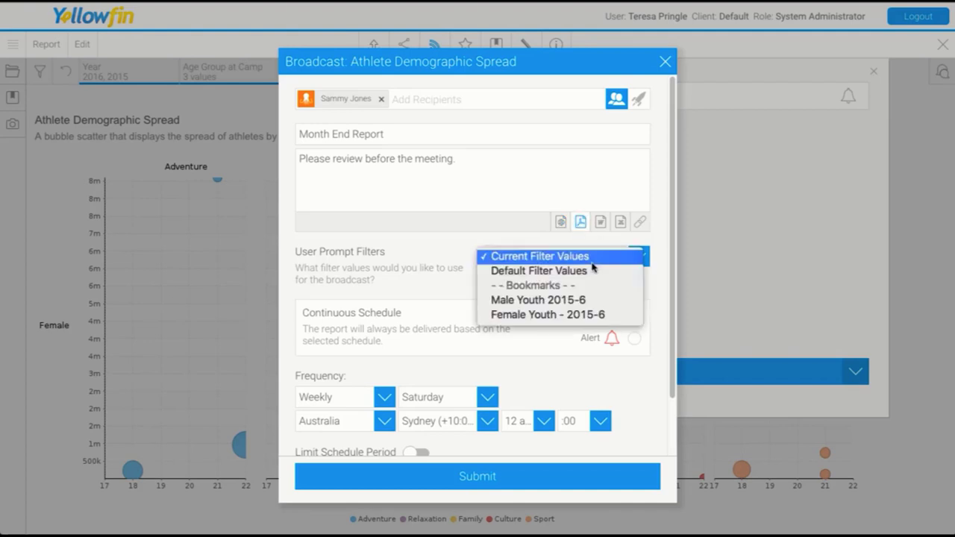
left_click(555, 315)
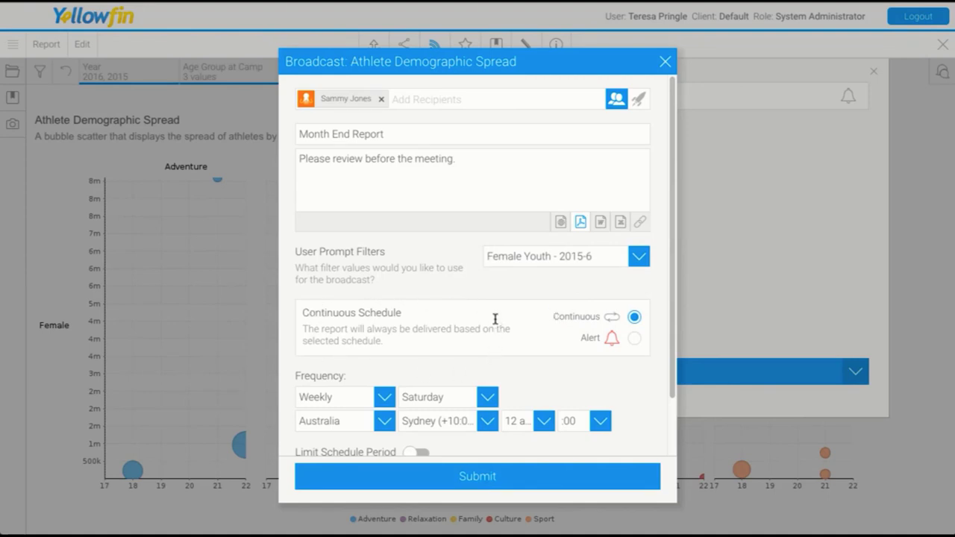
left_click(634, 338)
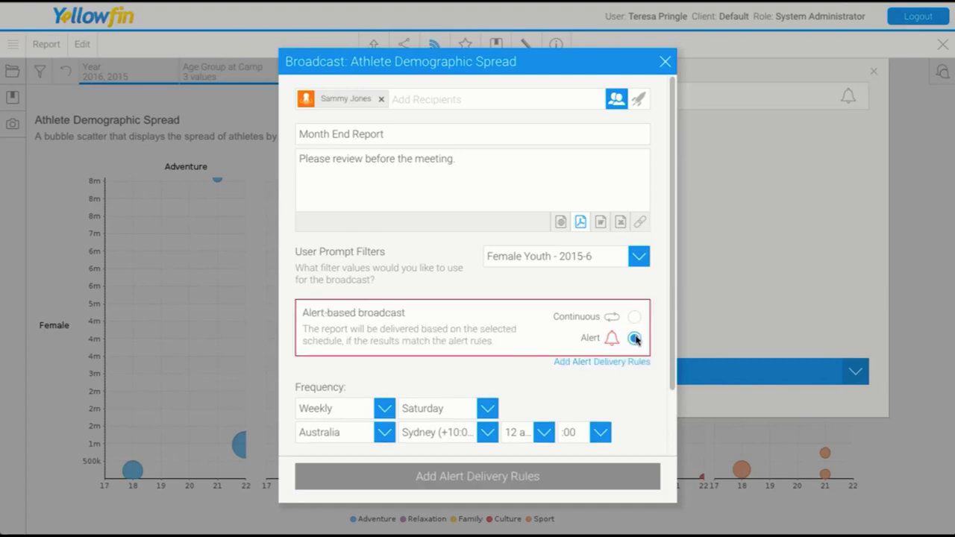
Define a delivery rule: Invoiced amount less than 10,000.
left_click(594, 363)
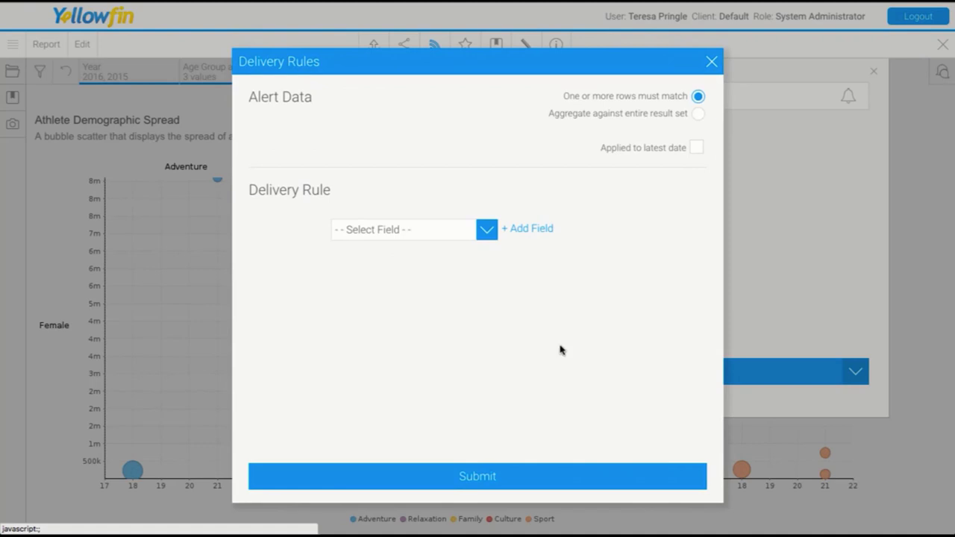
left_click(488, 230)
left_click(456, 258)
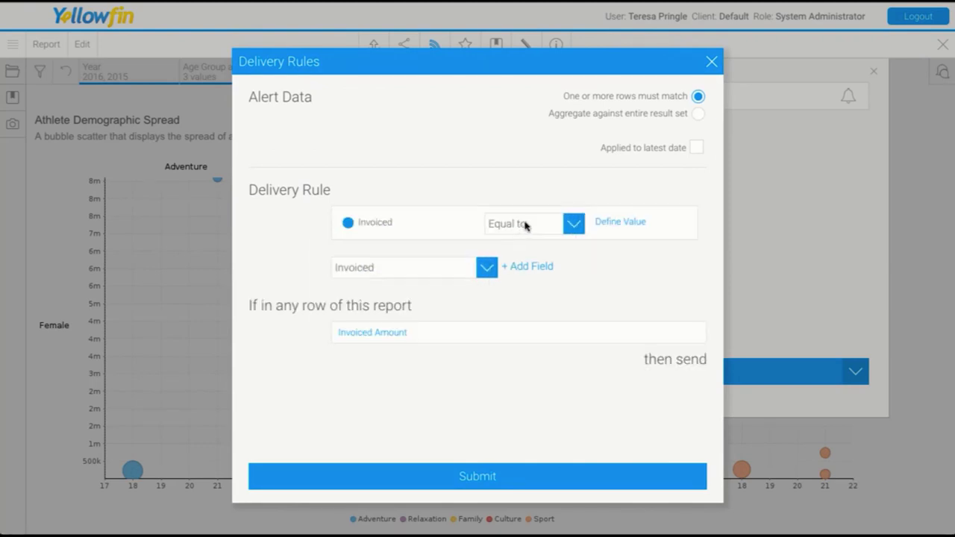
left_click(524, 224)
left_click(519, 282)
left_click(623, 222)
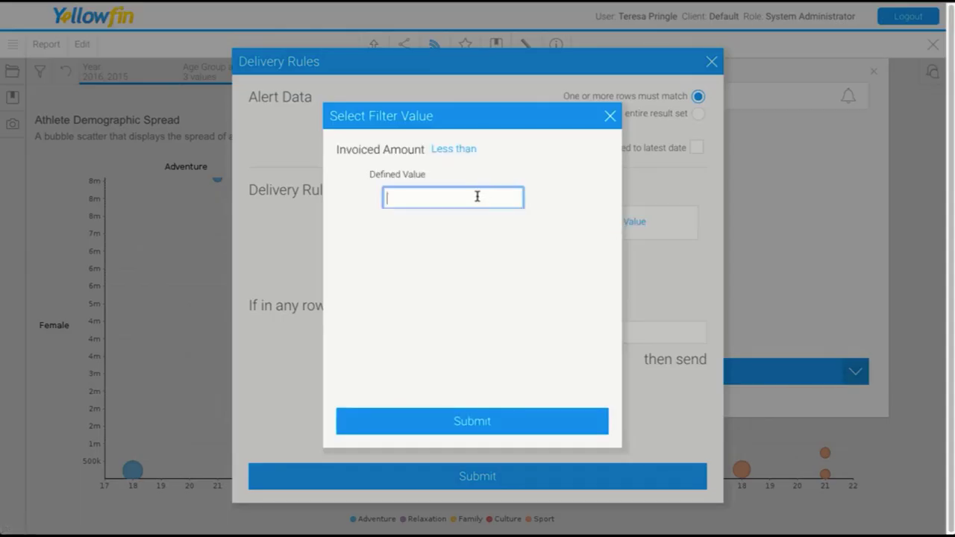
type("1000")
left_click(481, 421)
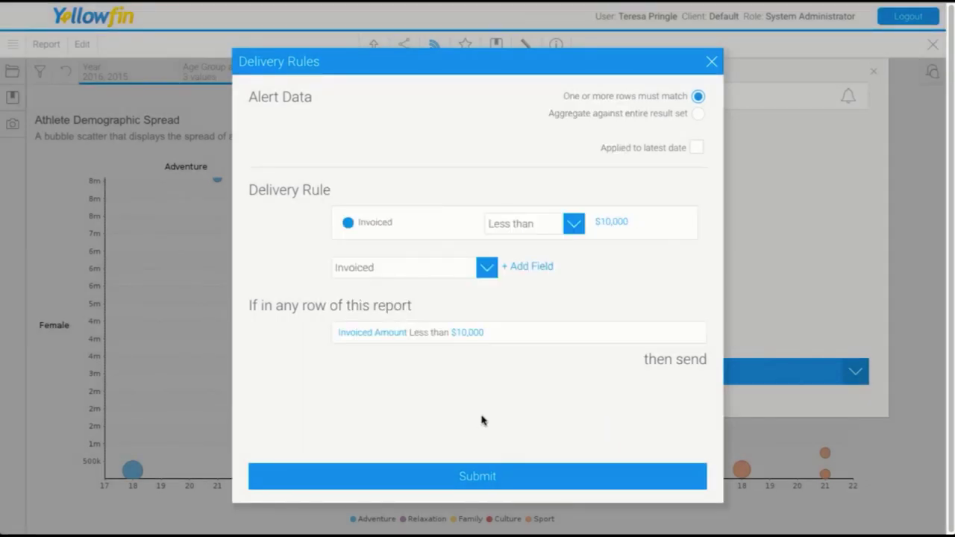
Save the delivery rule, set the broadcast to run monthly on day 31, and submit it.
left_click(484, 476)
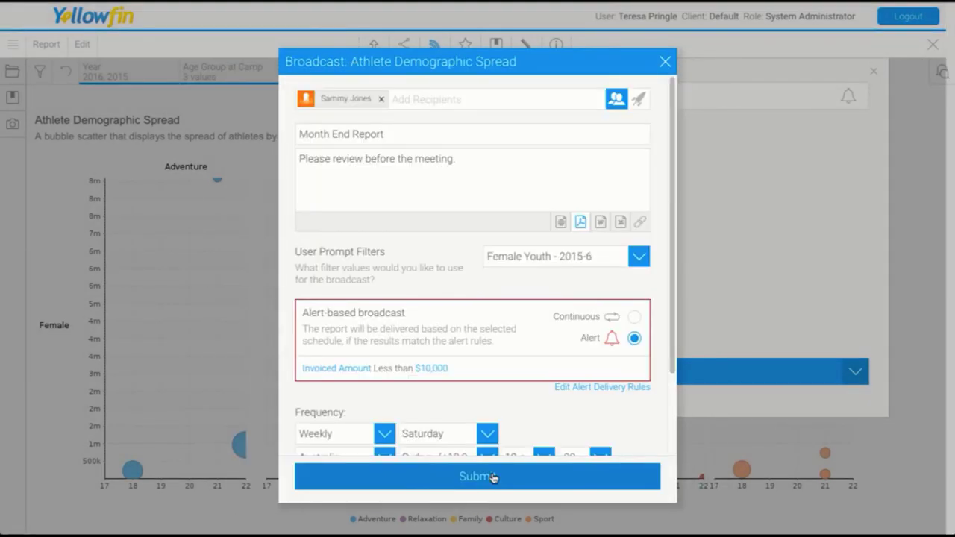
scroll(522, 393, "down", 3)
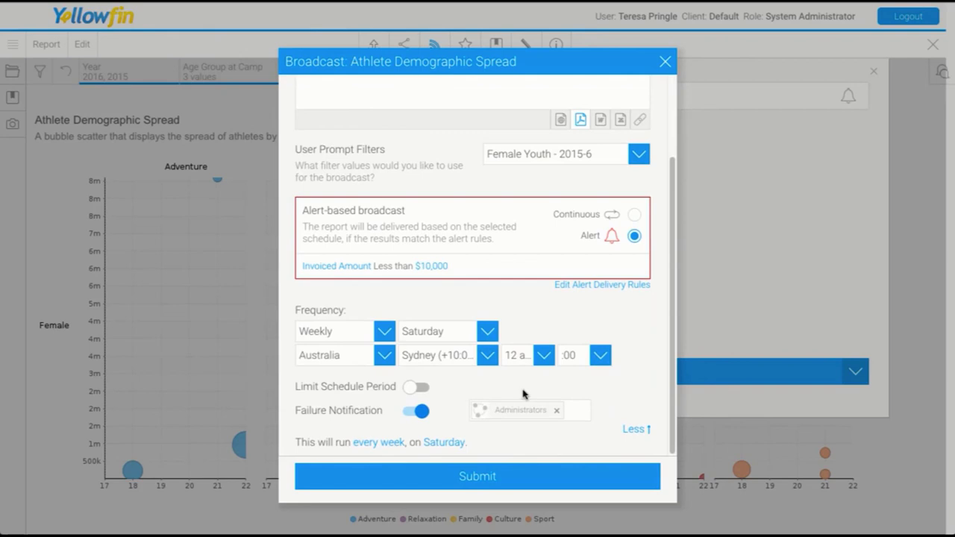
left_click(382, 330)
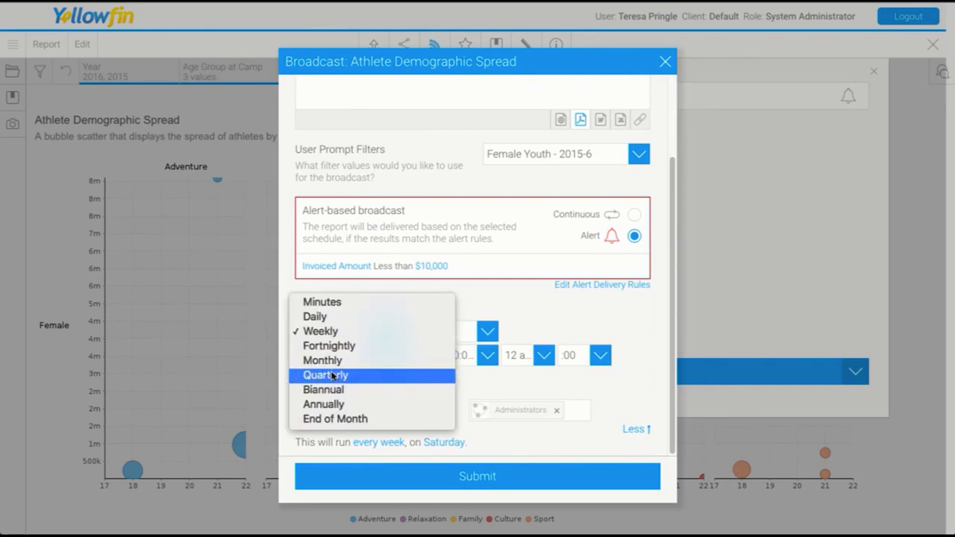
left_click(332, 361)
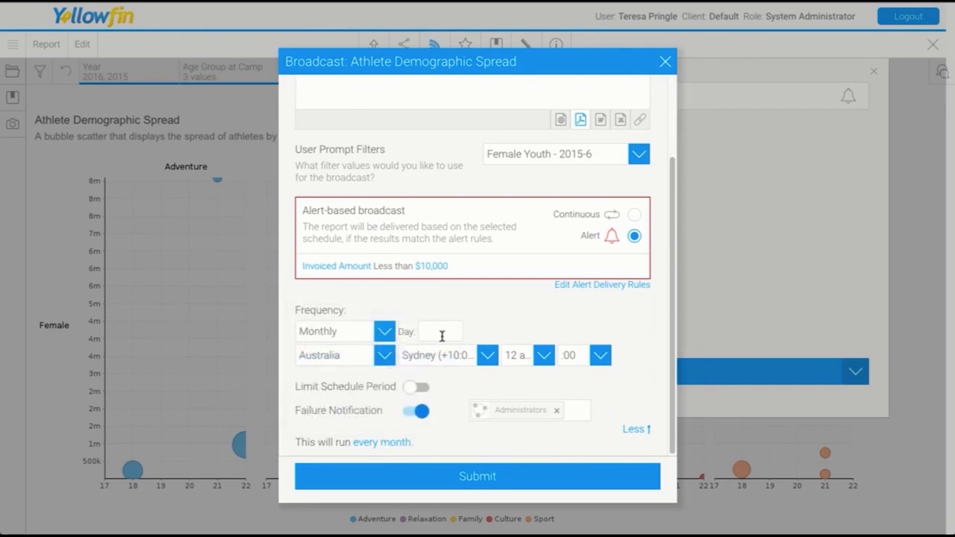
left_click(441, 333)
type("31")
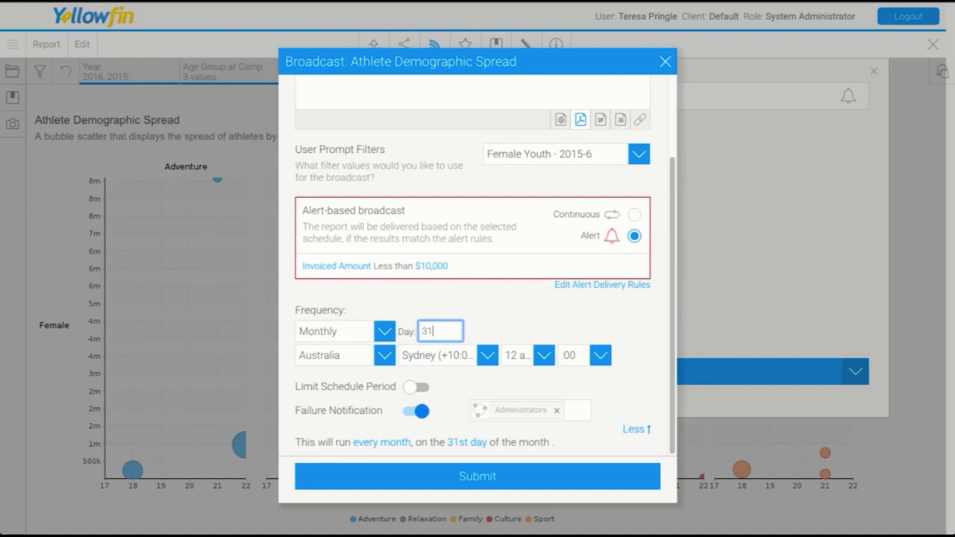
left_click(510, 320)
left_click(491, 495)
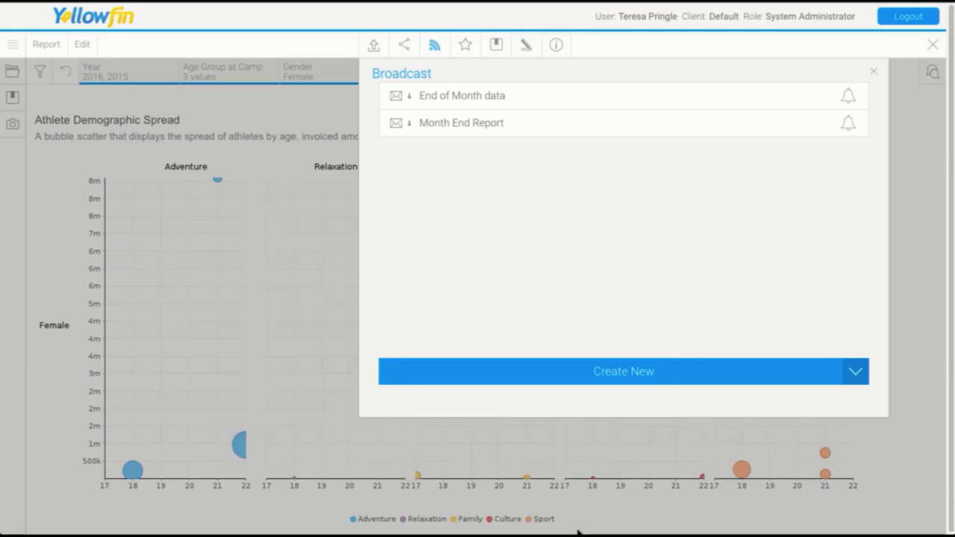
Expand the Month End Report and End of Month data broadcasts to review their details.
left_click(484, 127)
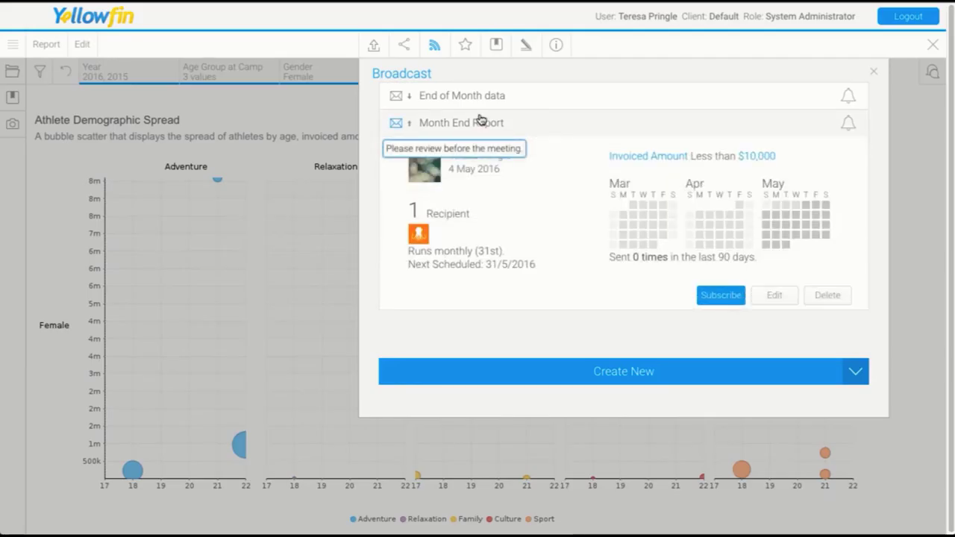
left_click(482, 96)
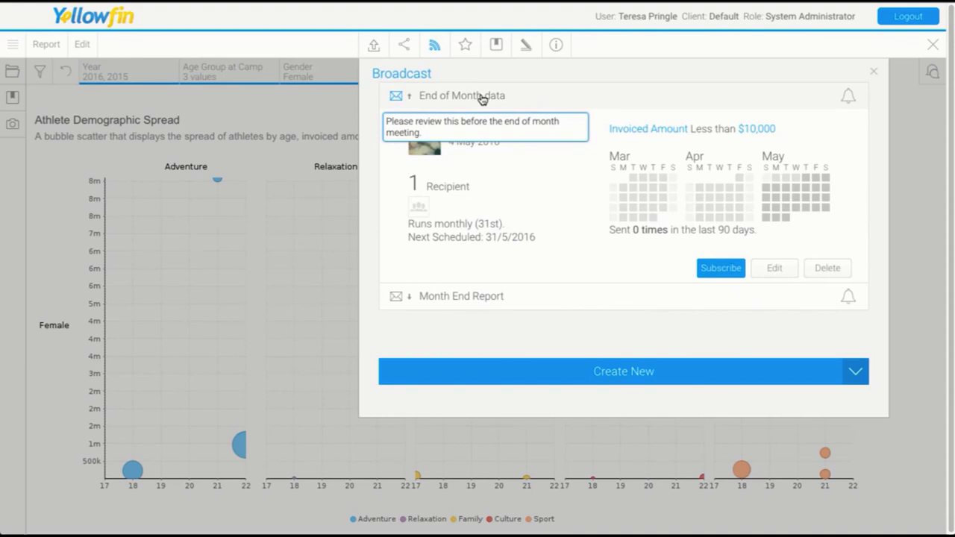
left_click(481, 97)
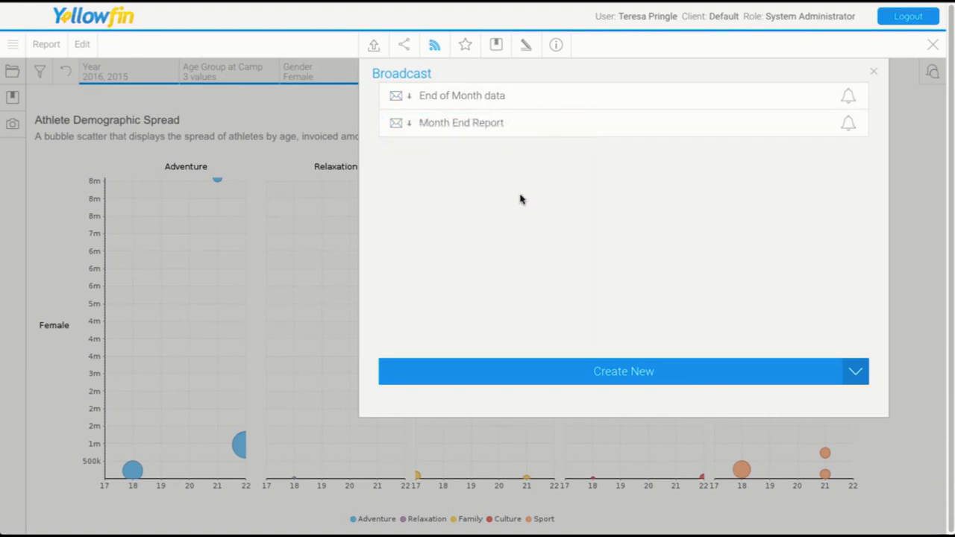
Start a new Smart Task, discard the blank form, and close the Broadcast panel.
left_click(854, 370)
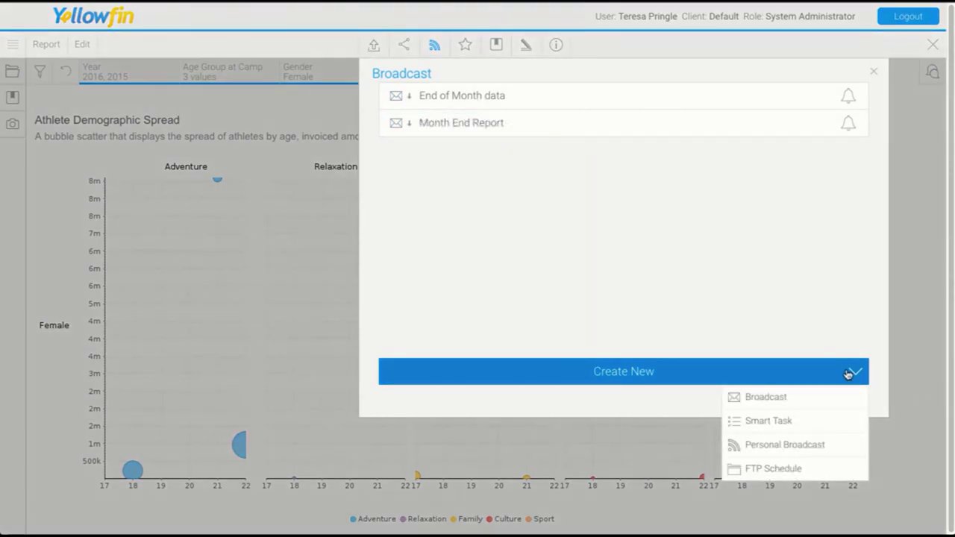
left_click(828, 422)
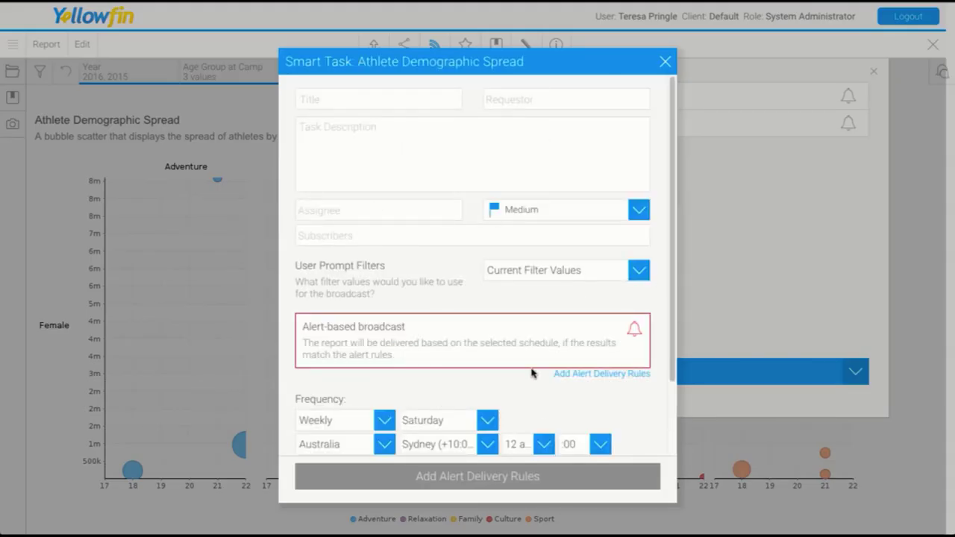
scroll(531, 373, "down", 3)
scroll(540, 363, "up", 3)
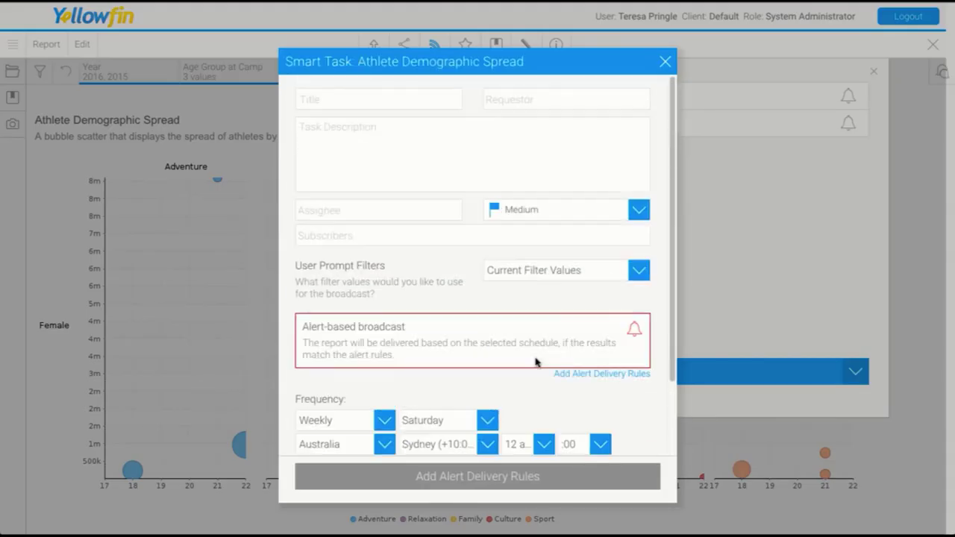
left_click(664, 62)
left_click(874, 71)
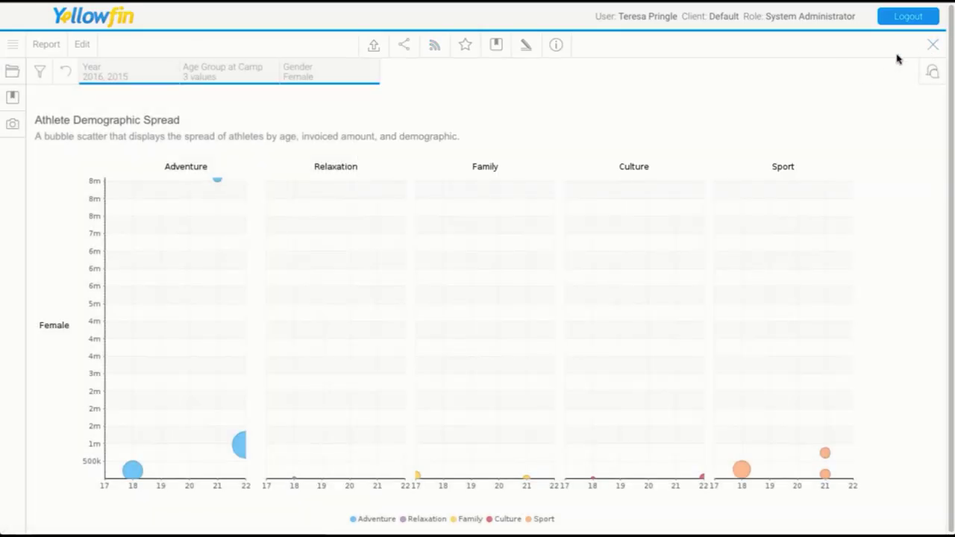
Close the report and open the T1 - Consumer Training storyboard from Favourites at slide 41 of 41.
left_click(929, 45)
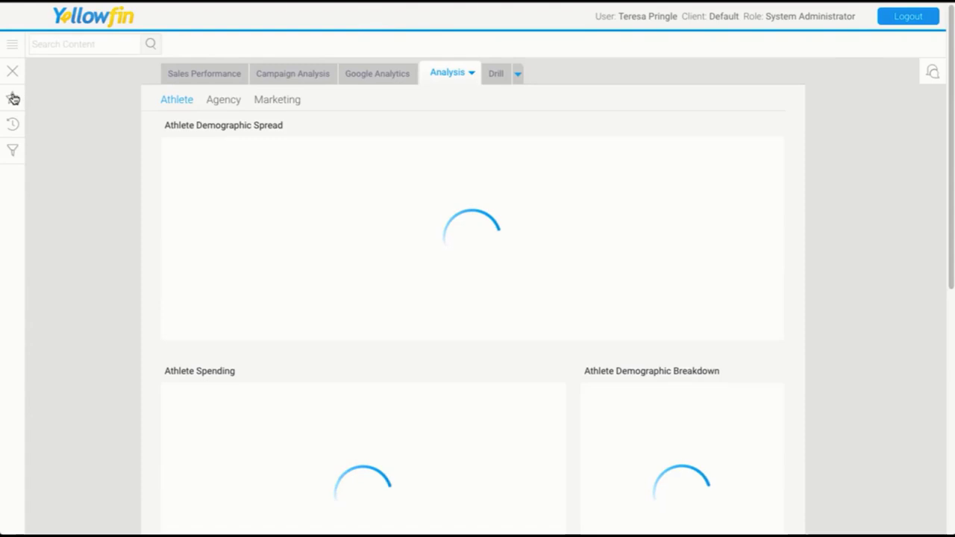
left_click(13, 97)
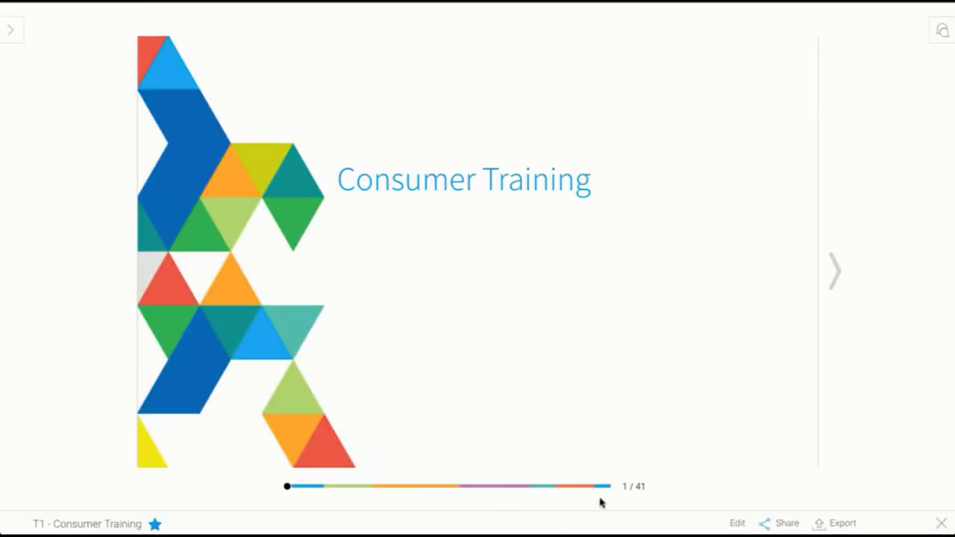
left_click(599, 486)
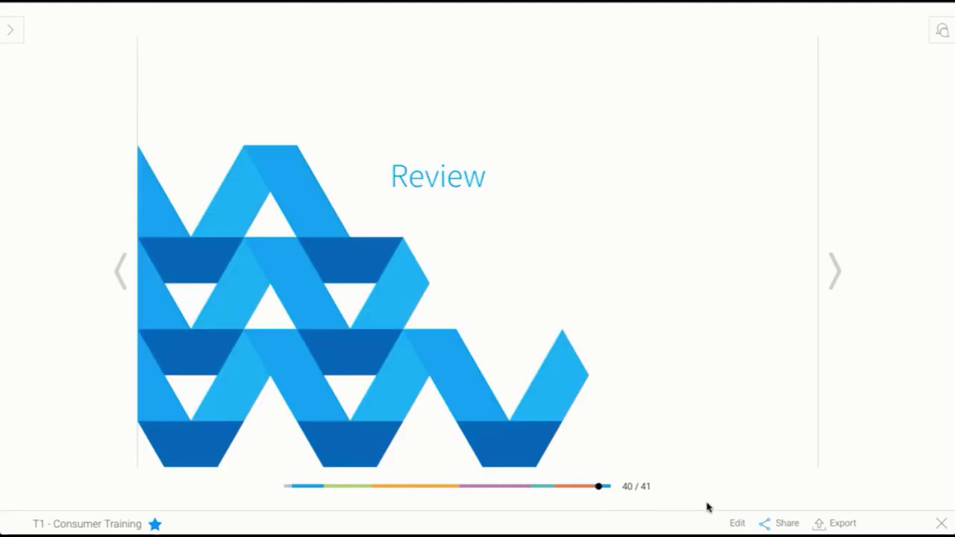
left_click(835, 271)
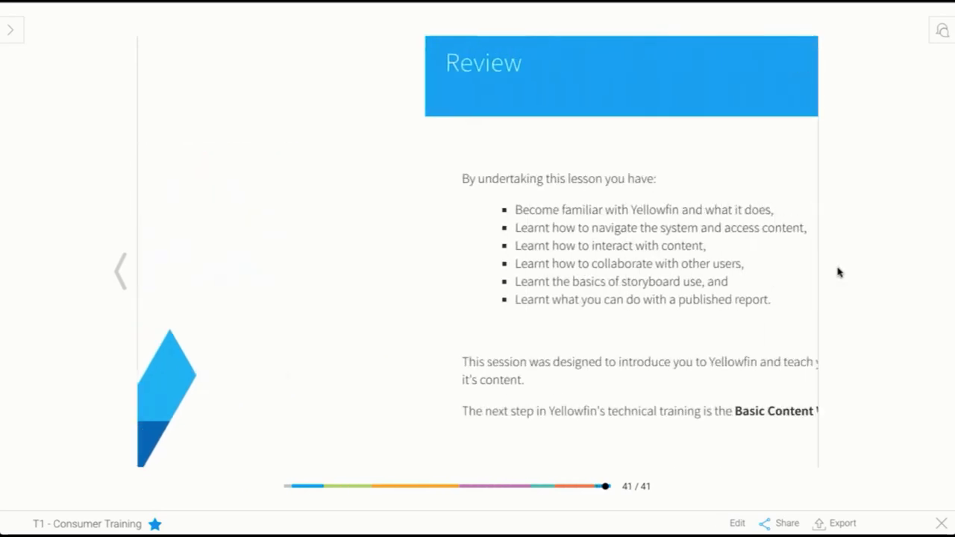